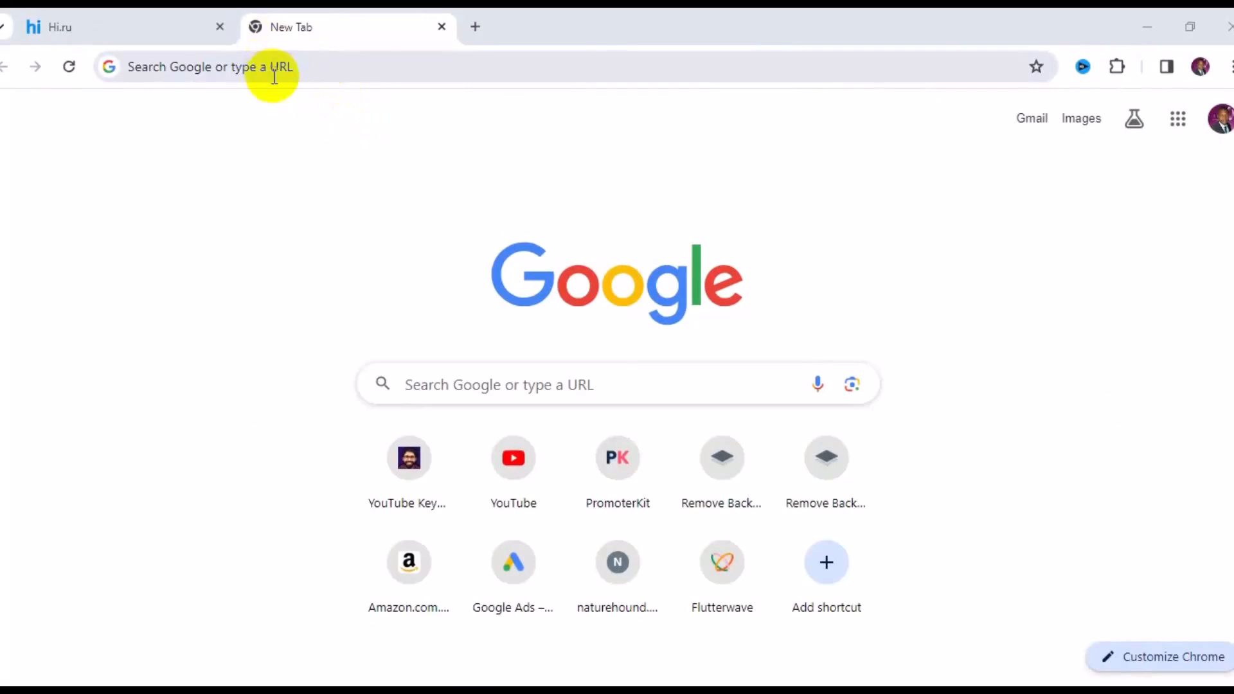
Load the Flutterwave Nigeria homepage (flutterwave.com/ng/) in the new Chrome tab via the 'flu' suggestion
click(277, 74)
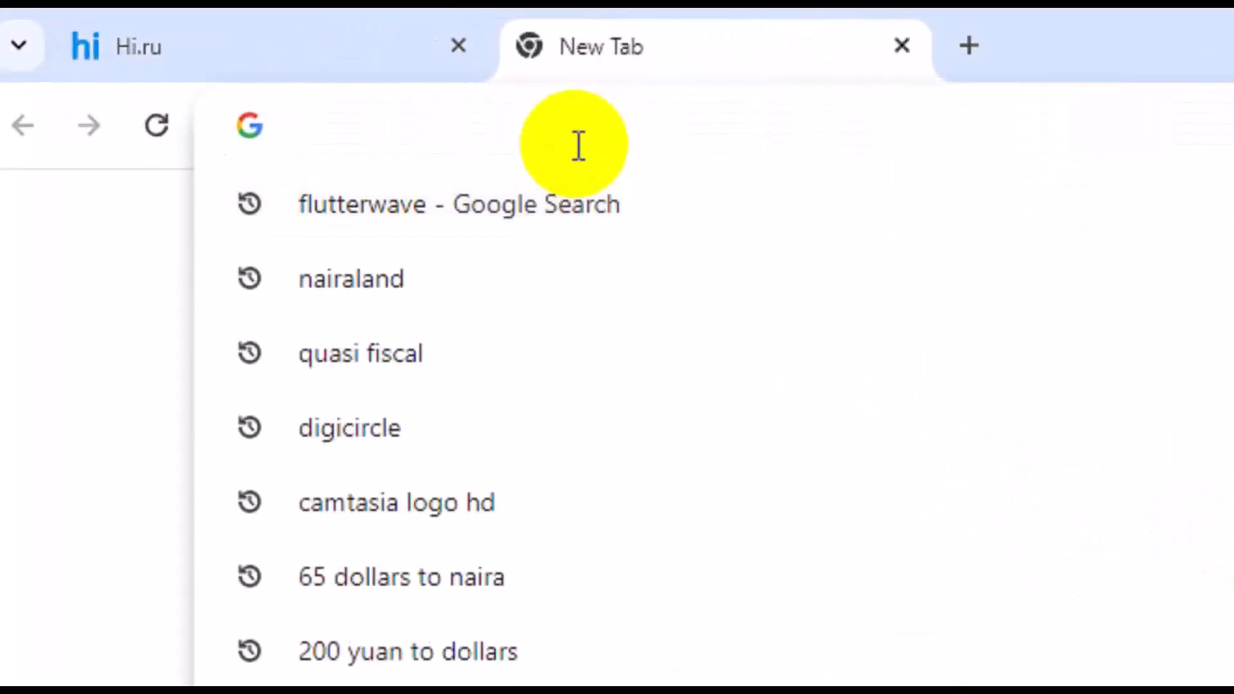
text(flu)
key(Down)
key(Down)
key(Down)
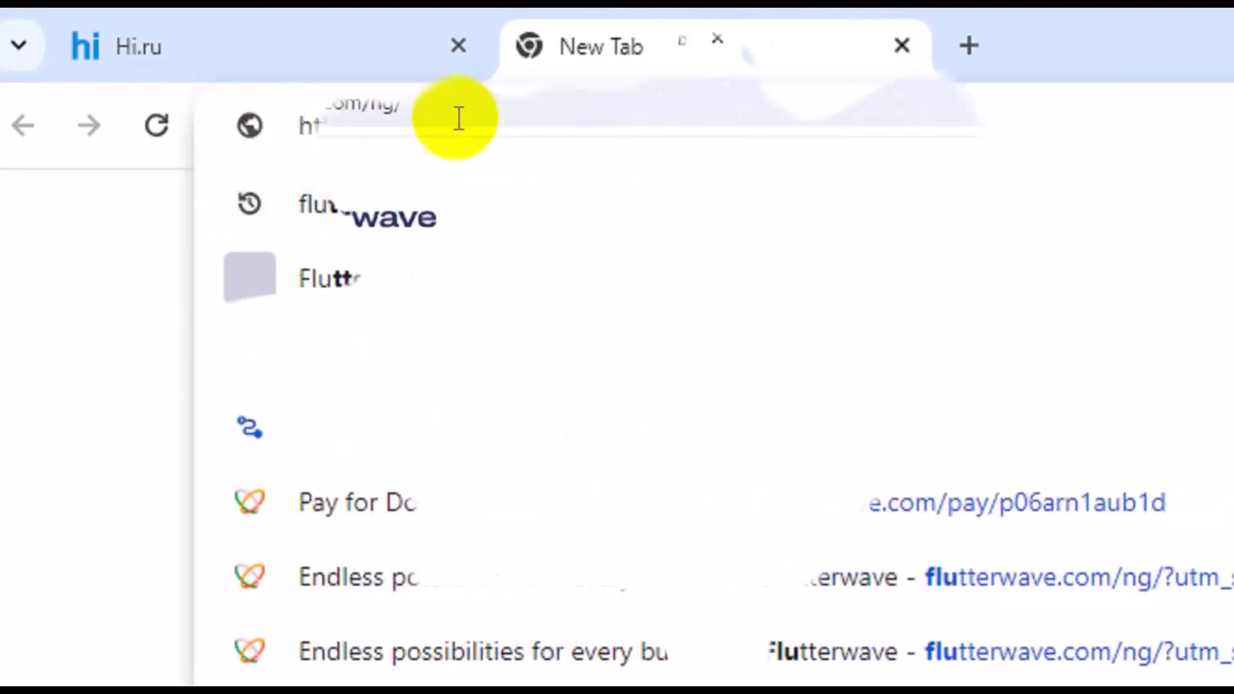
key(Return)
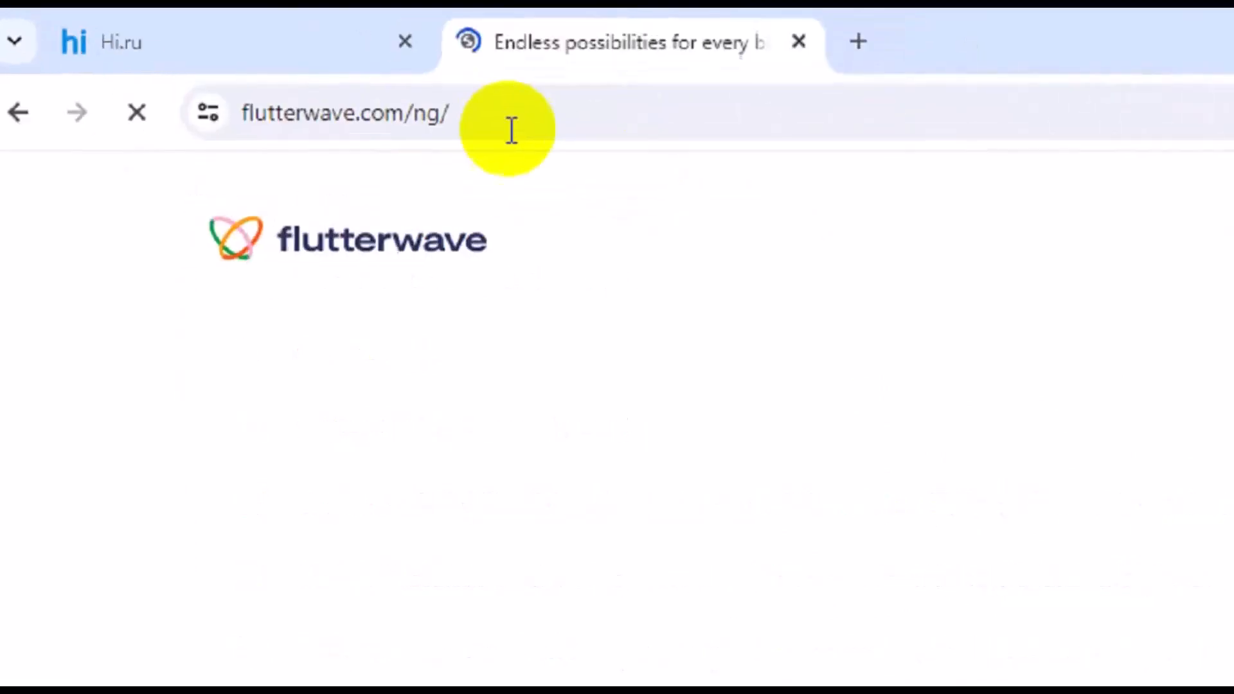
drag(565, 142, 276, 141)
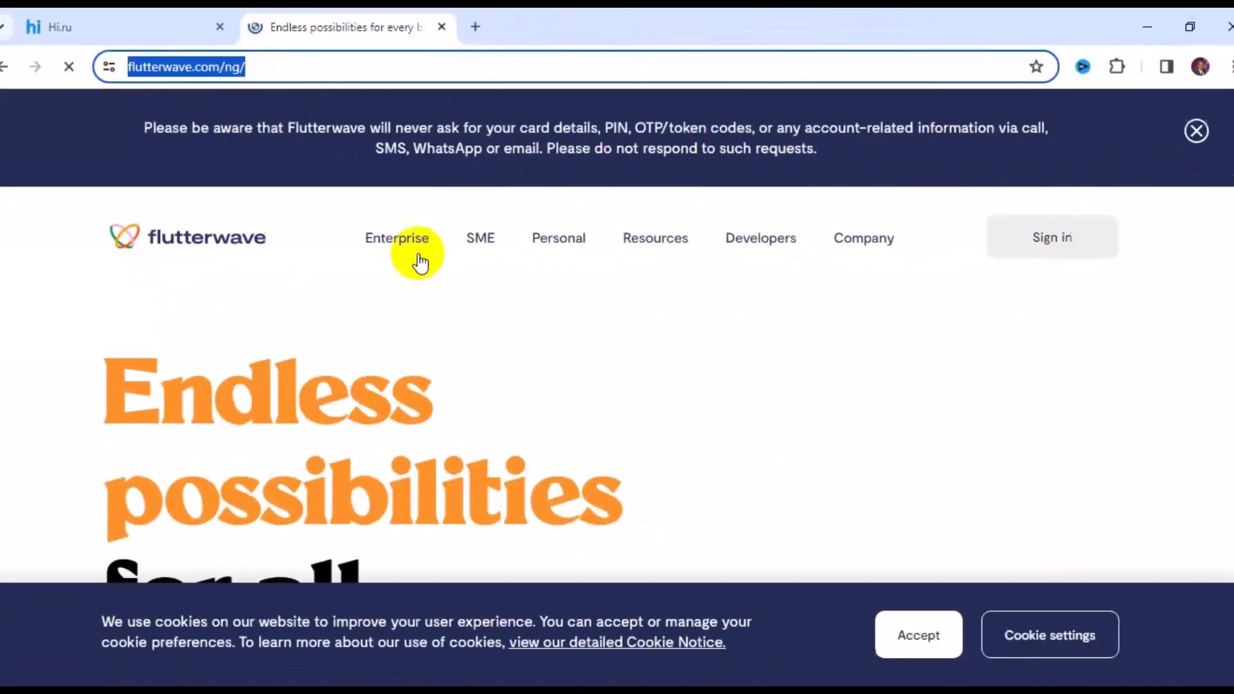
mouse_move(418, 257)
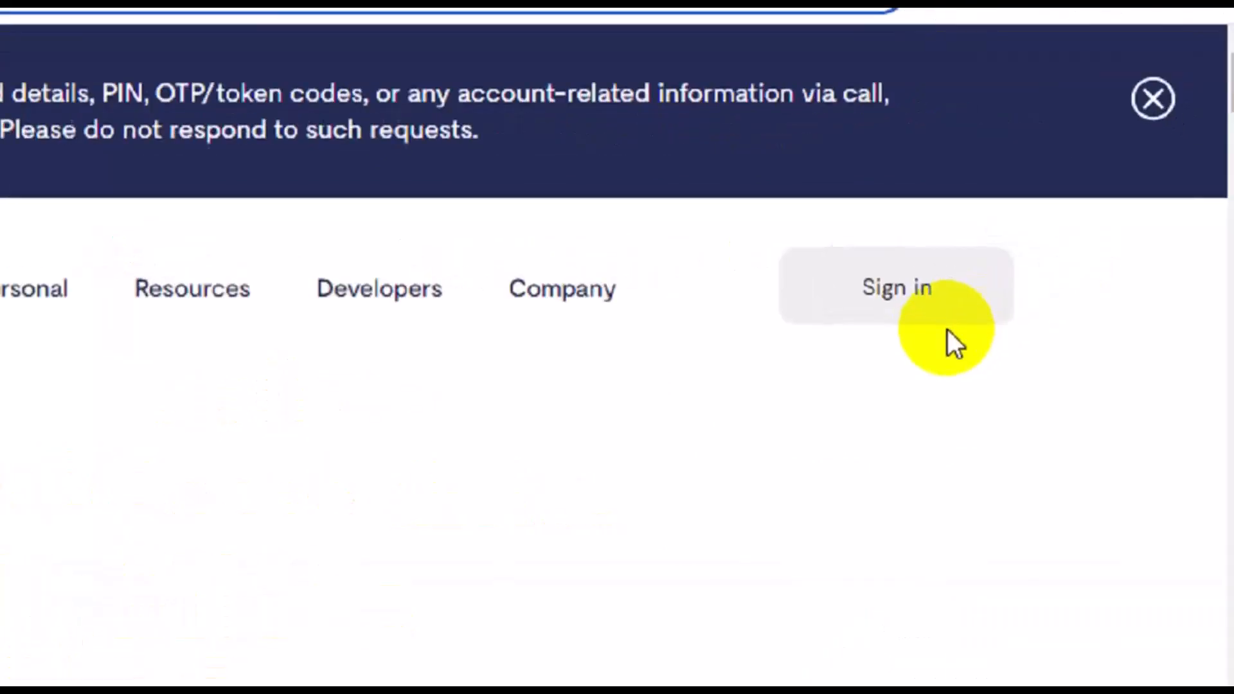
Log in to the Flutterwave business account with the saved e-mail and the account password
click(1055, 244)
click(317, 365)
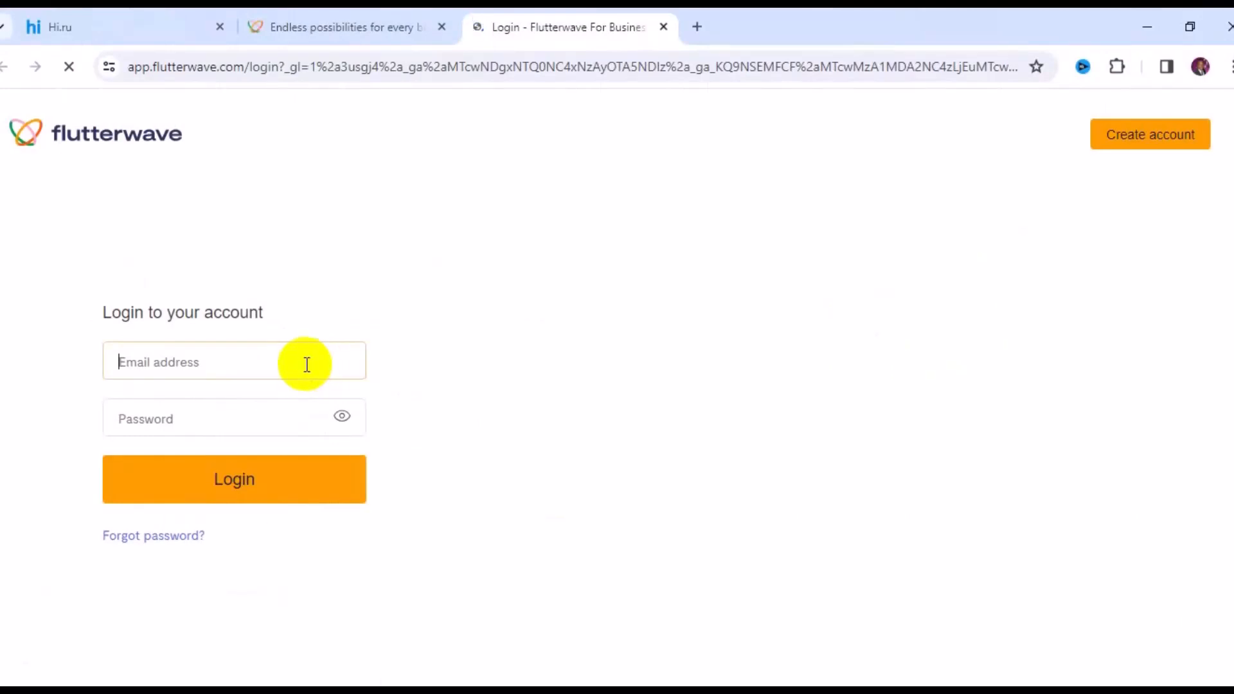
click(306, 364)
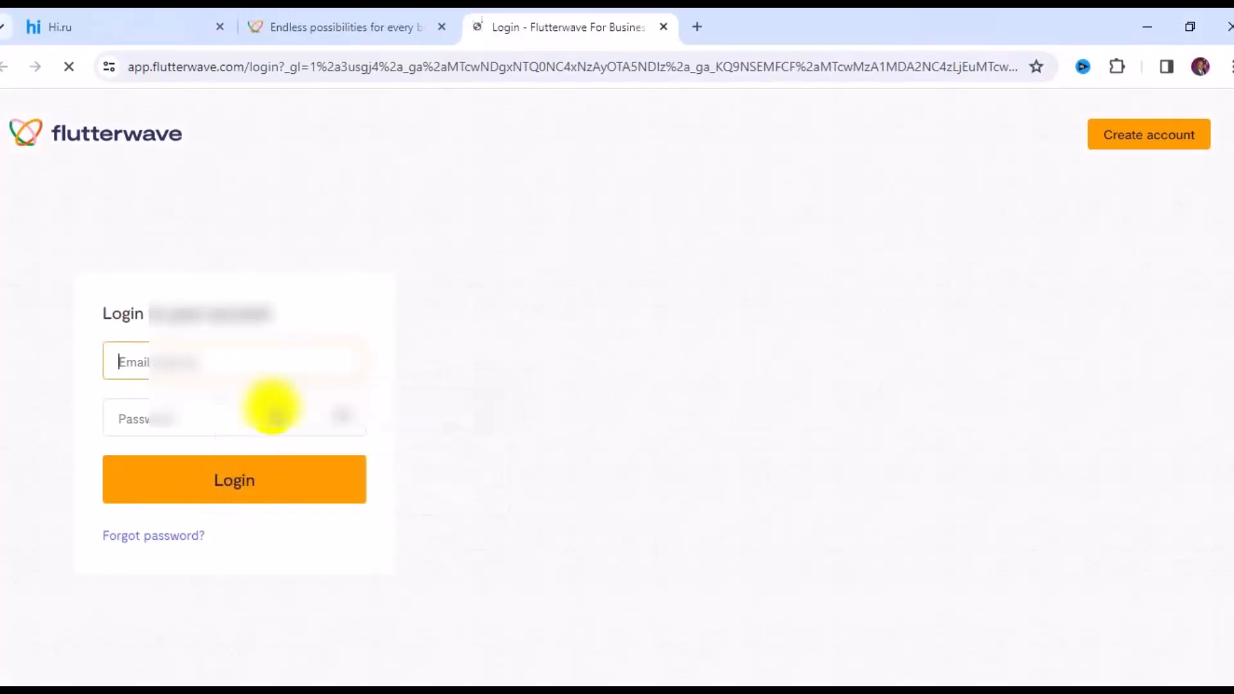
click(257, 413)
text(•)
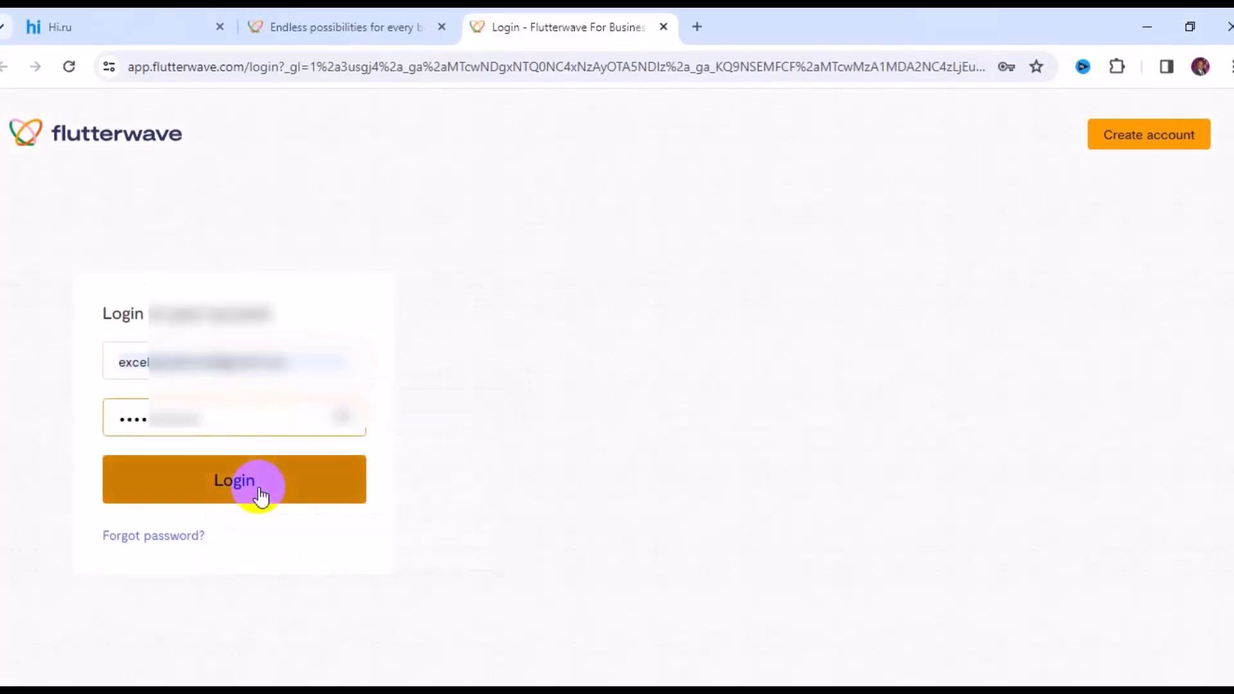
click(258, 487)
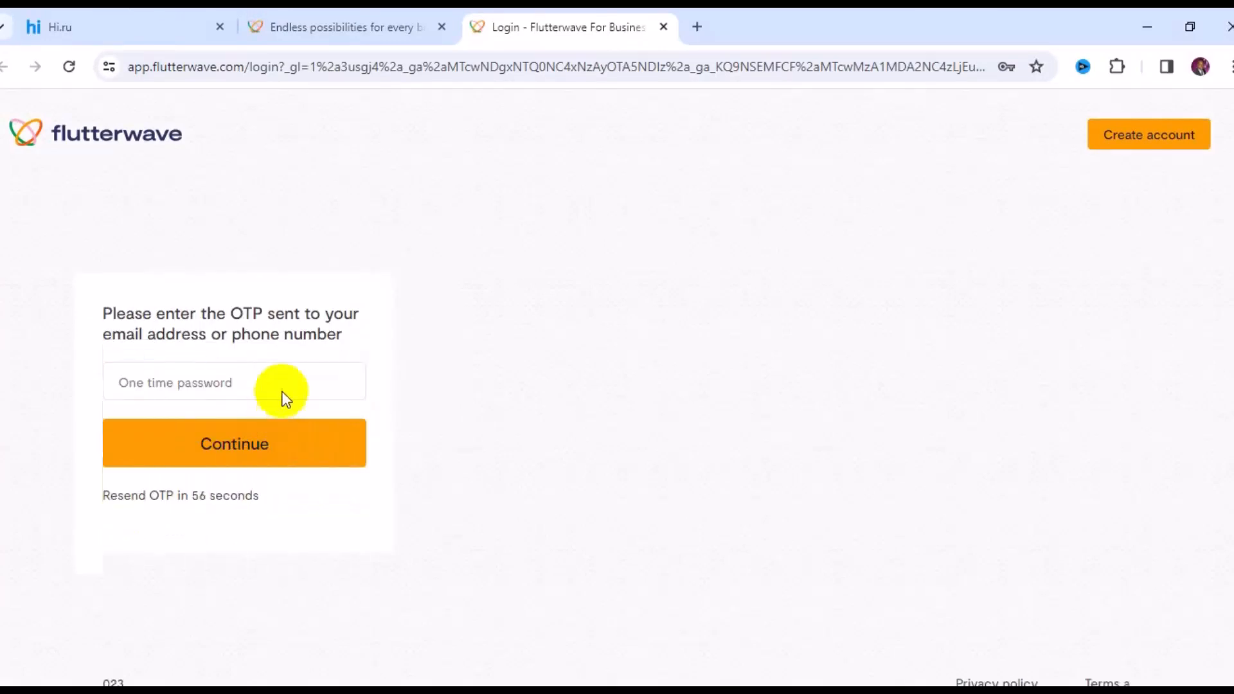
Enter the one-time password to reach the dashboard home
click(276, 383)
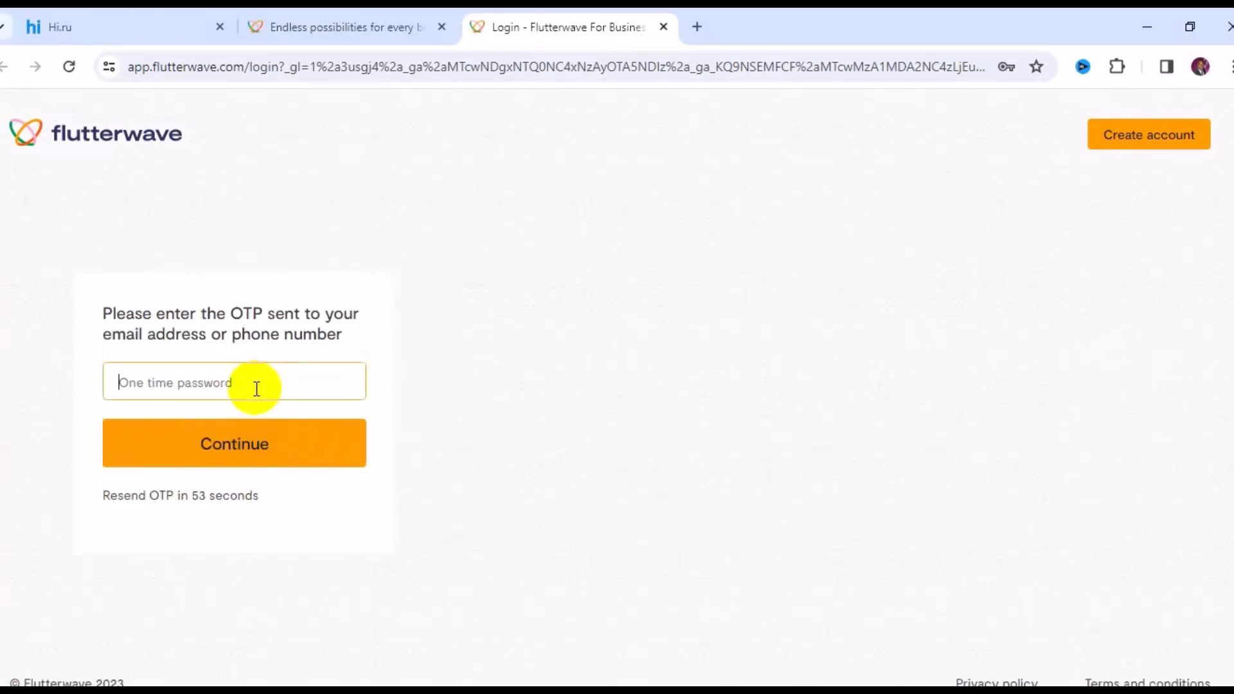
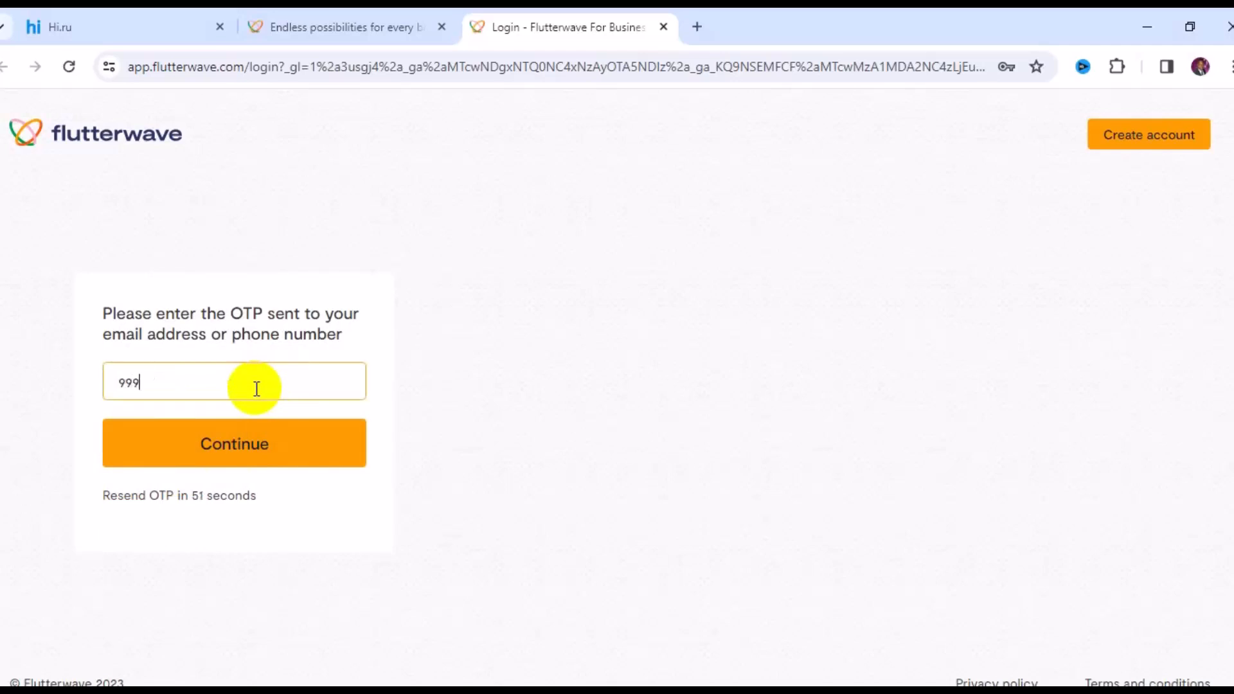
click(262, 442)
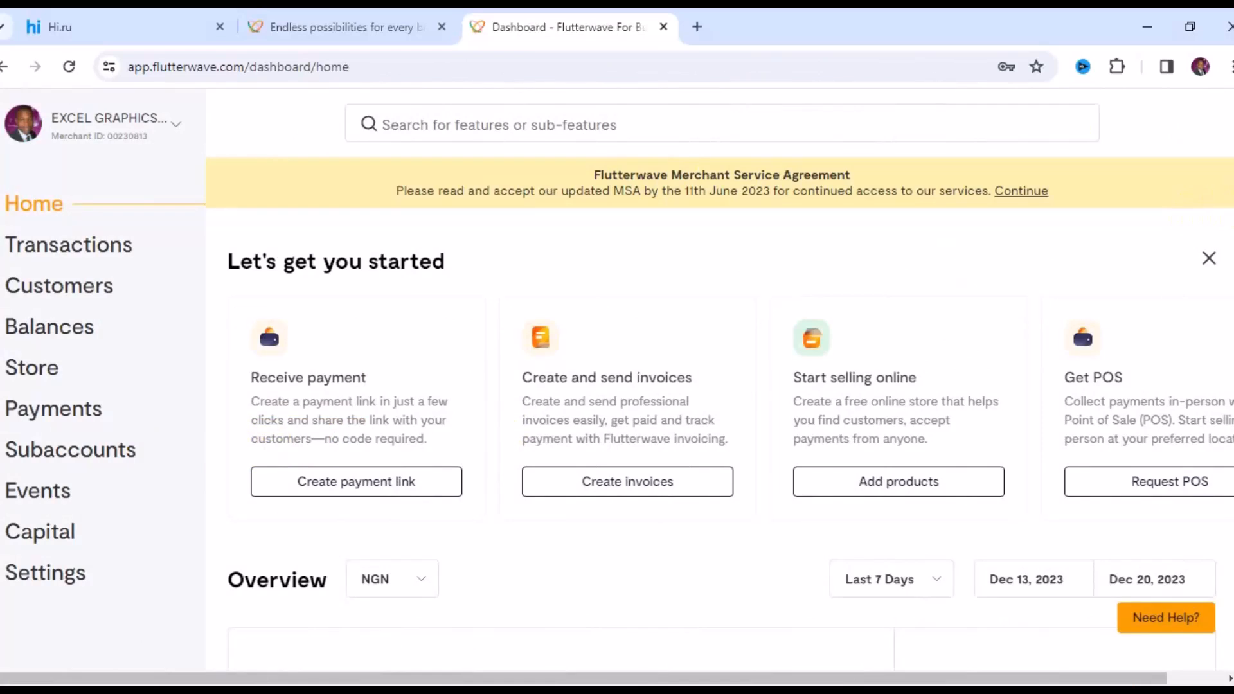
Request the switch to the old dashboard with reason Others and the explanation 'i prefer old version'
click(188, 127)
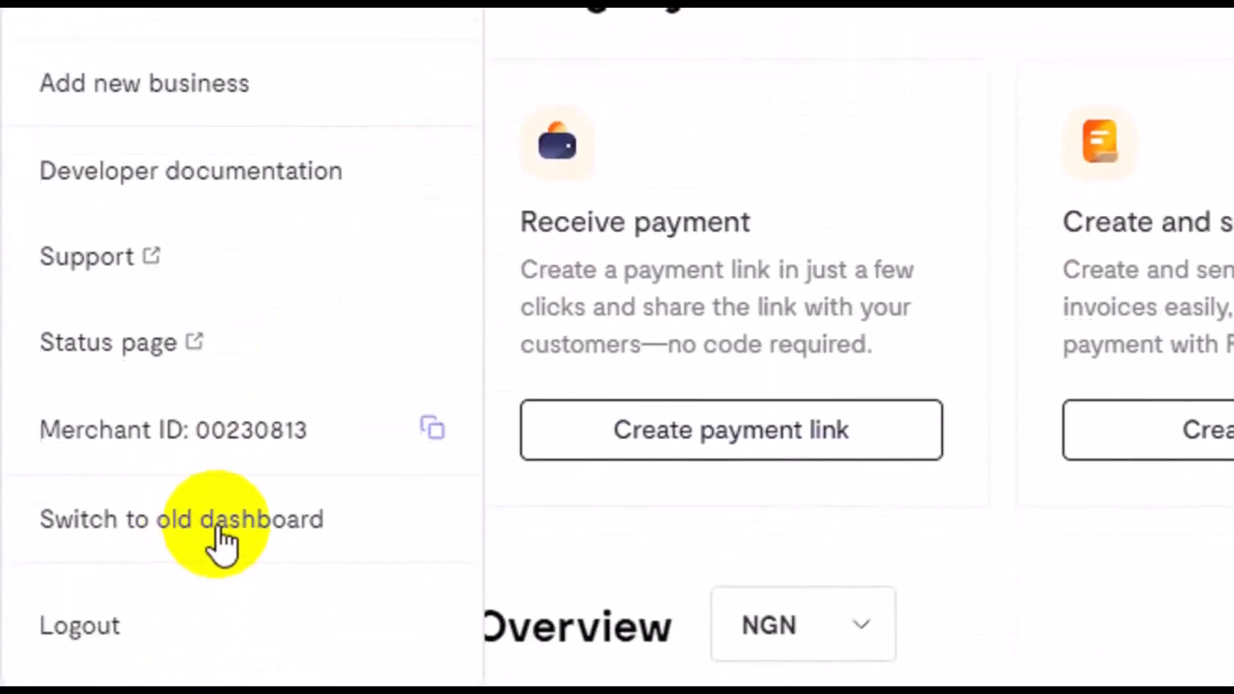
click(216, 516)
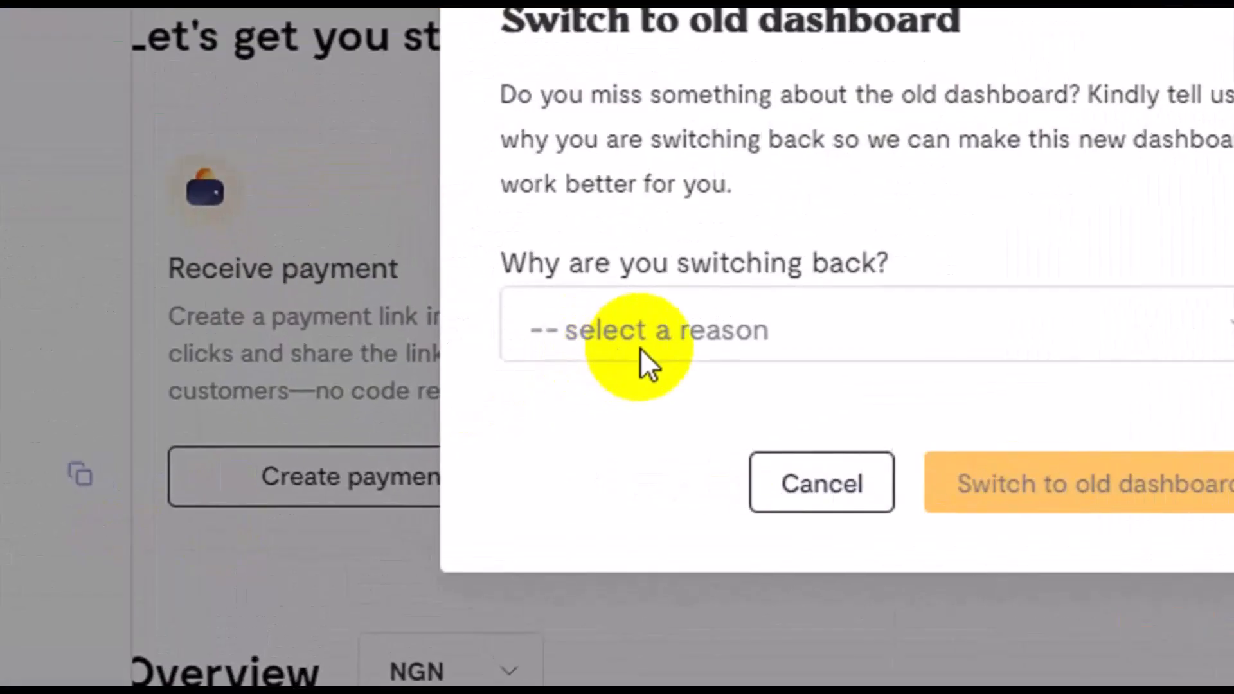
click(486, 416)
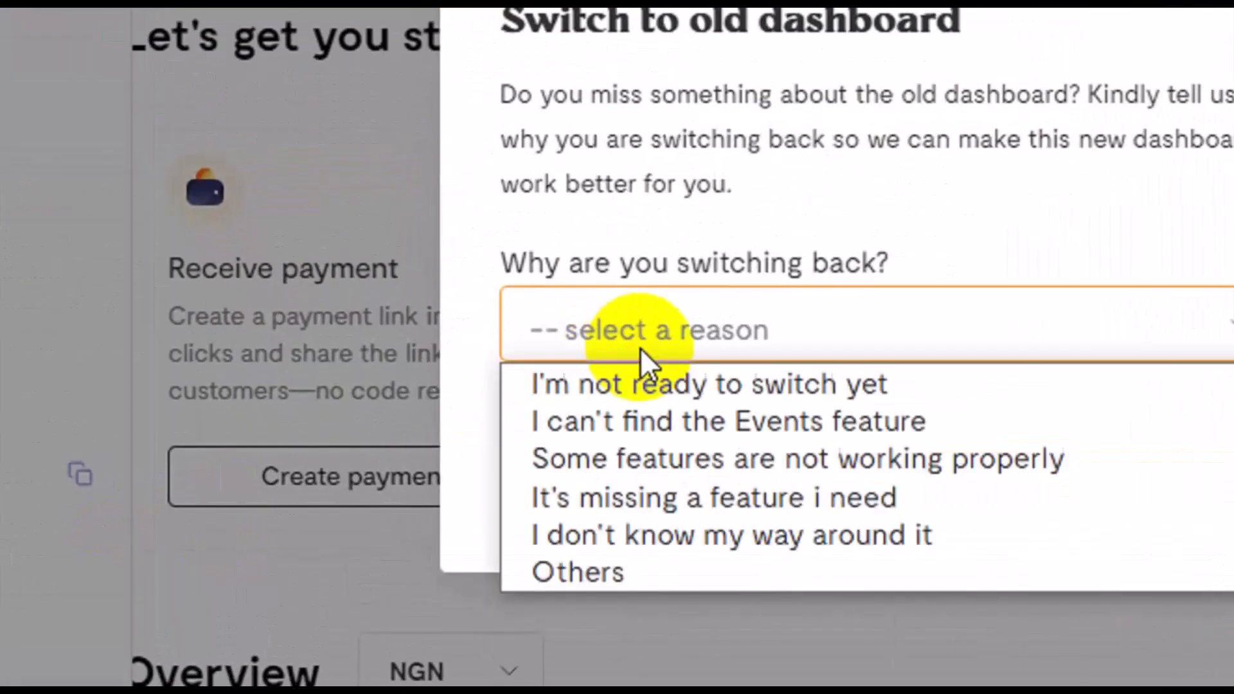
click(653, 572)
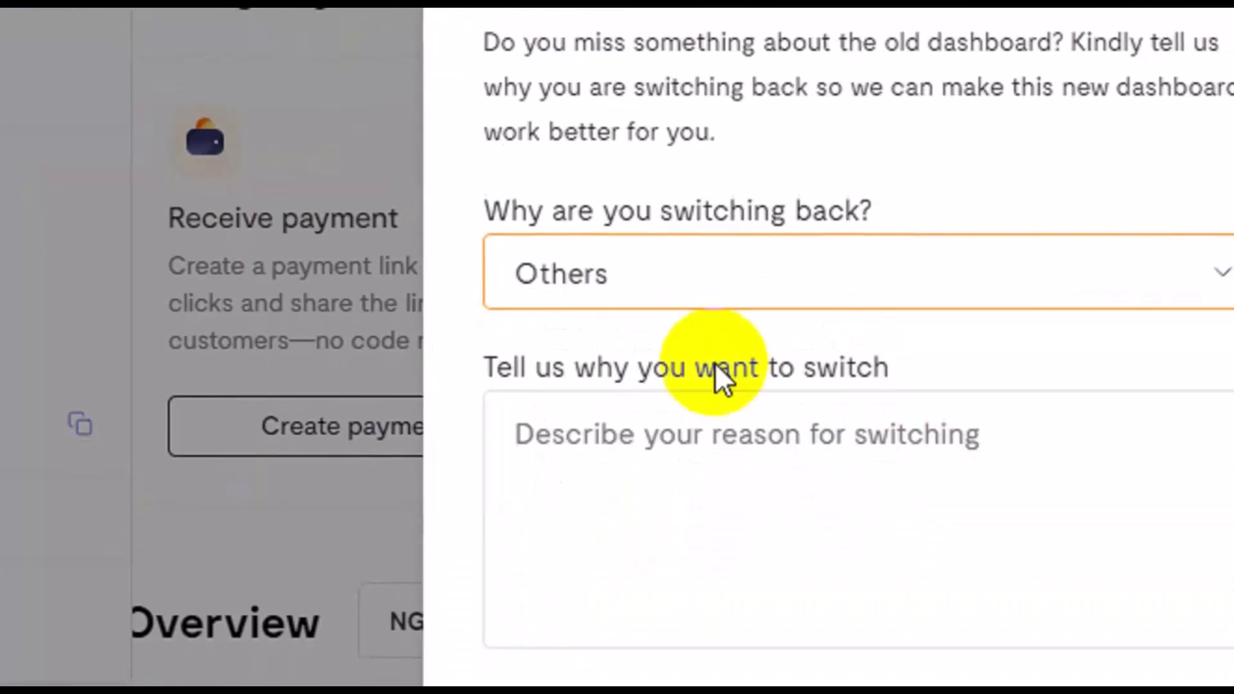
click(676, 482)
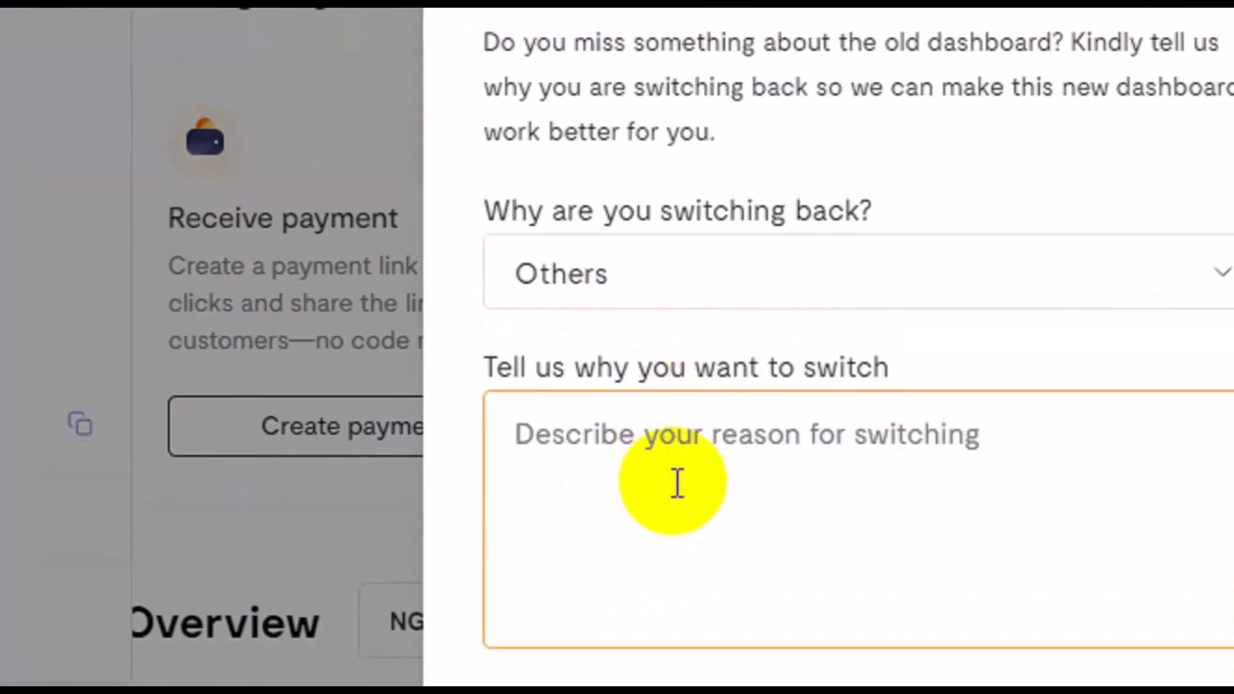
text(i )
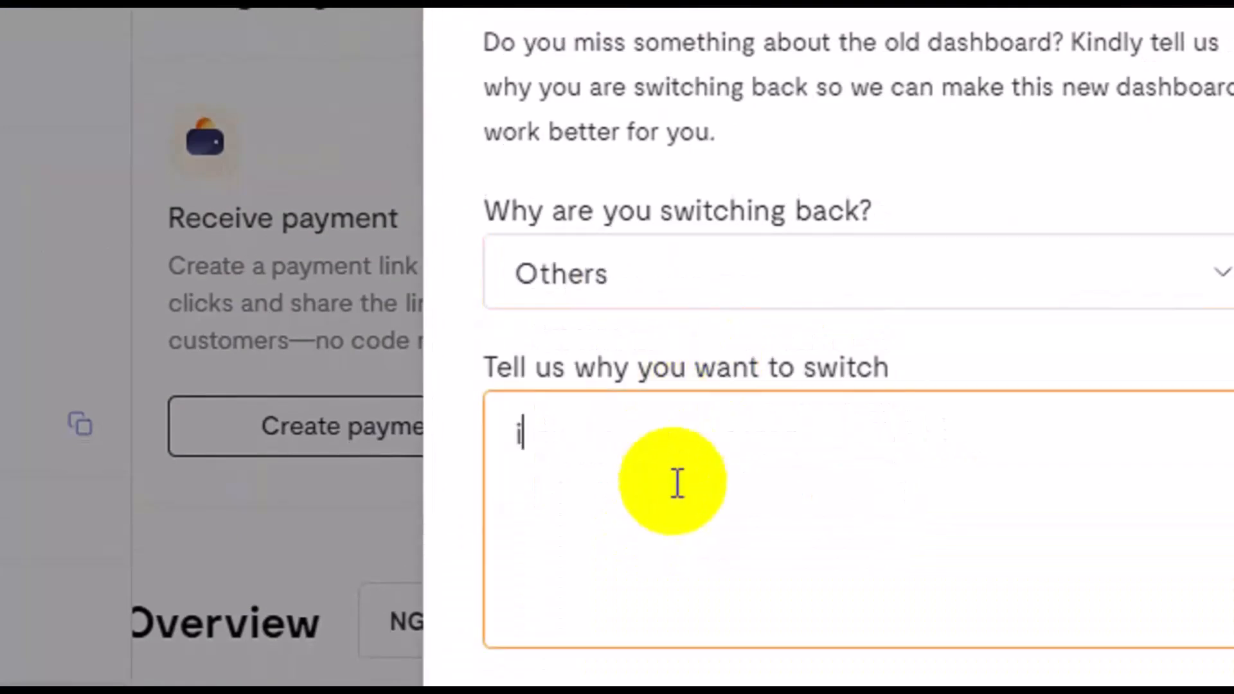
text(prefer )
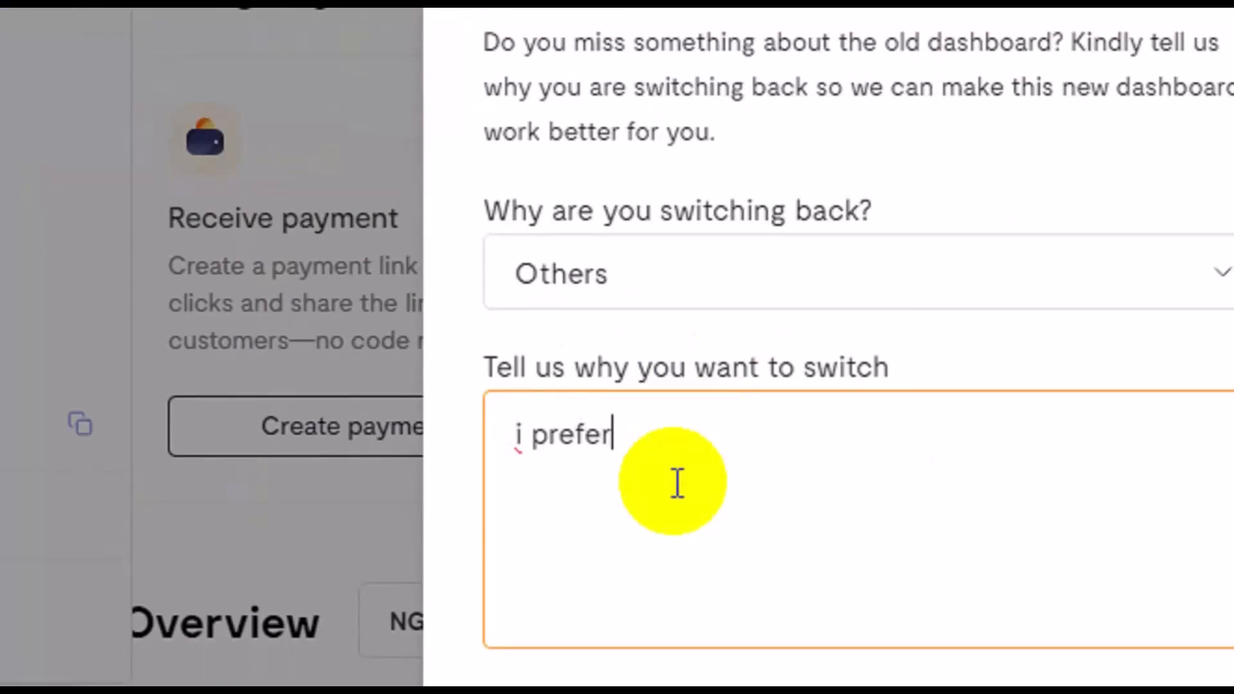
text(old version)
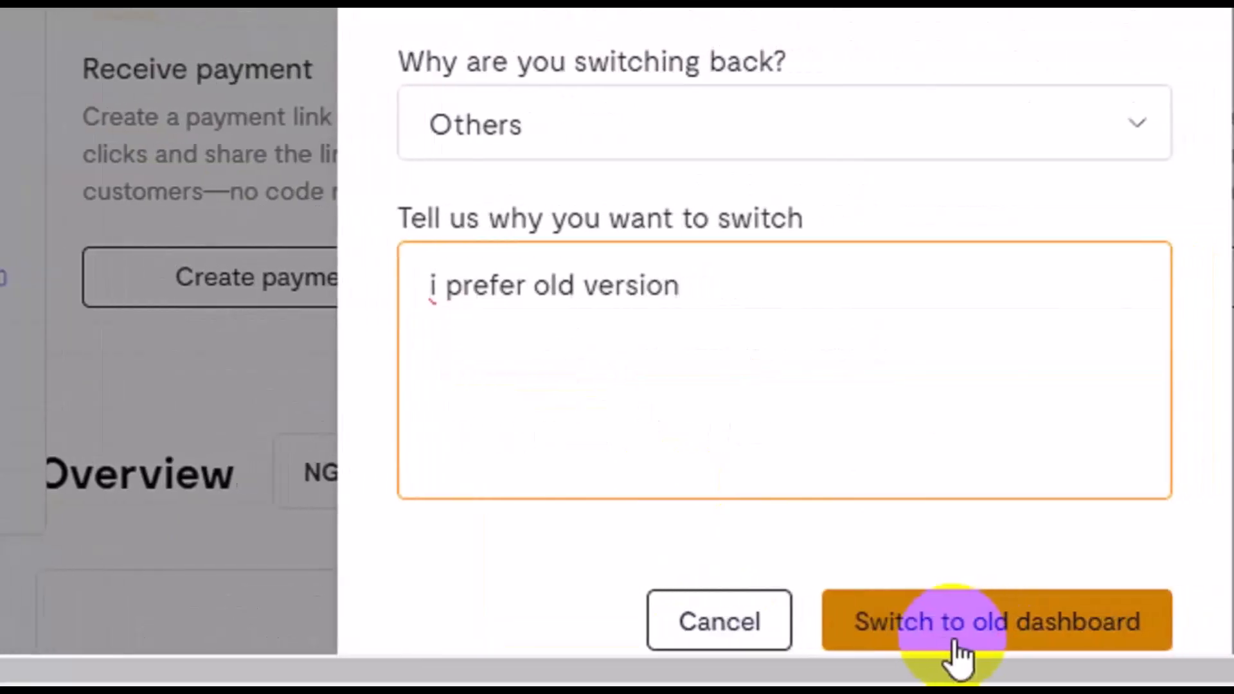
click(938, 643)
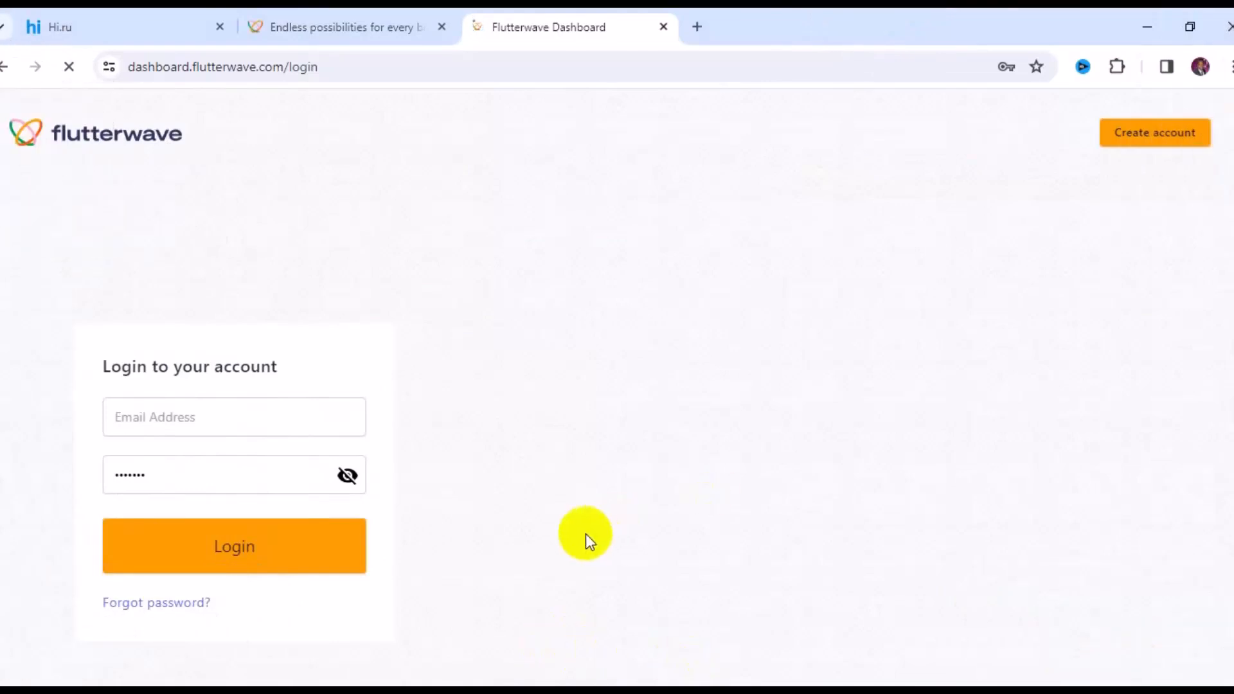
Log in to the old dashboard with the suggested account e-mail and saved password
click(281, 432)
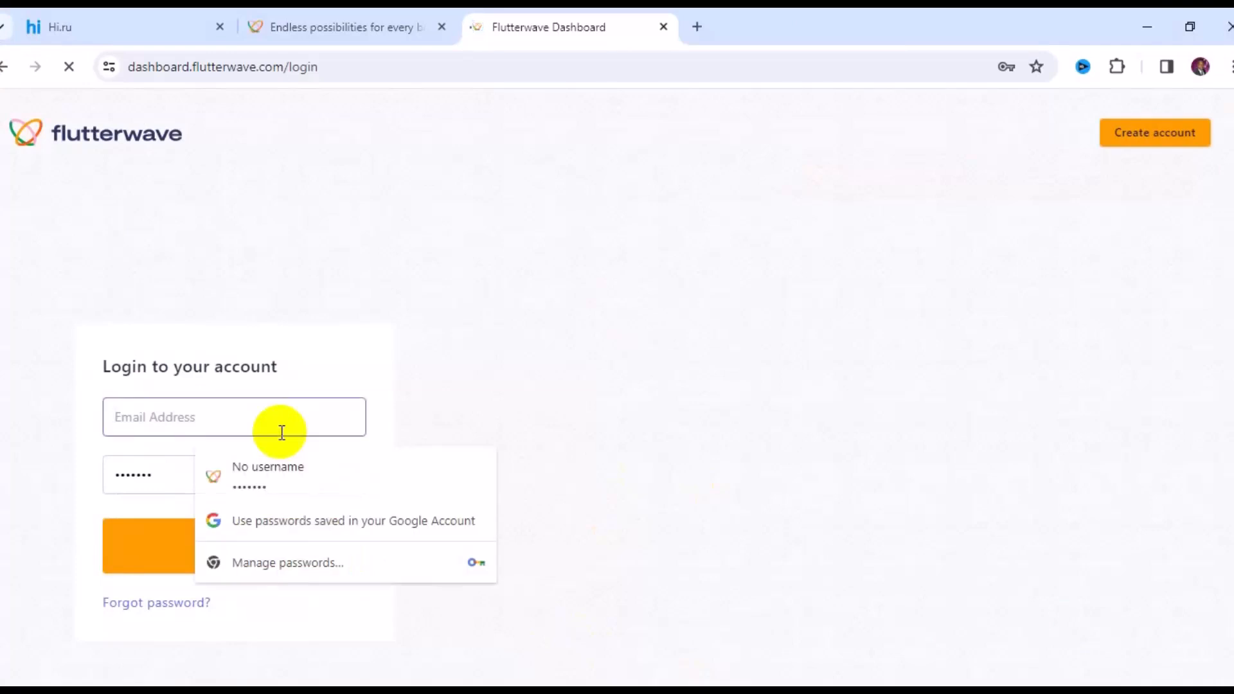
text(excellgra)
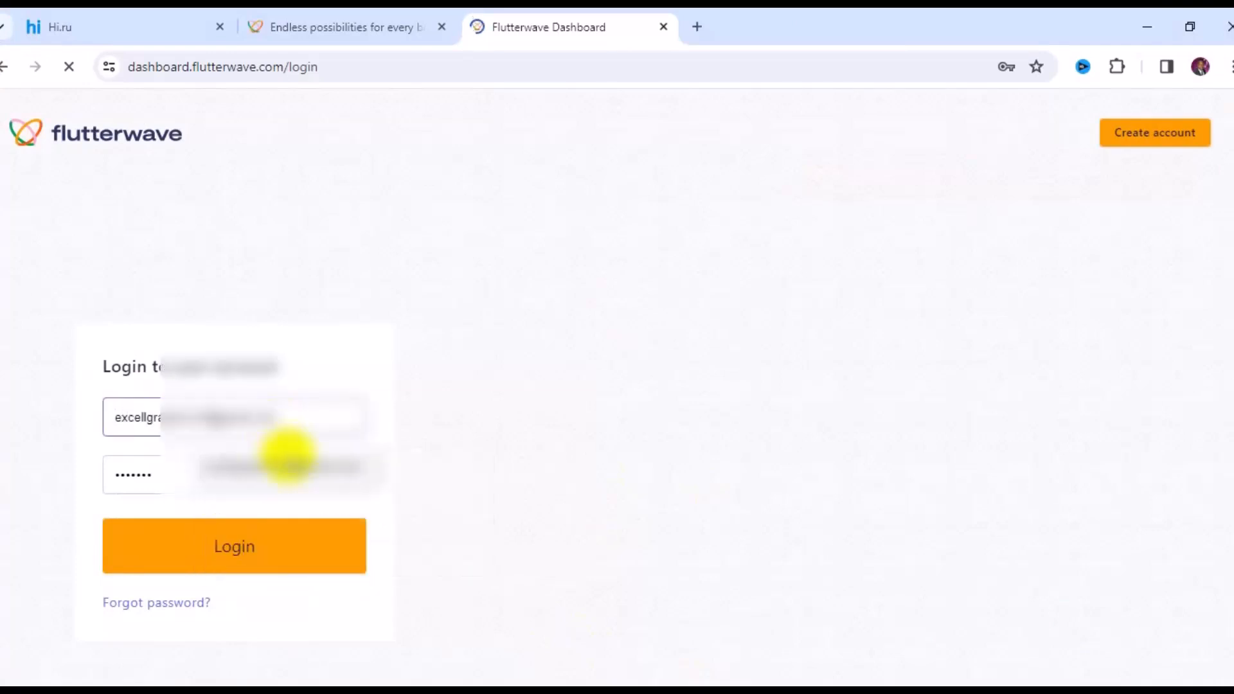
click(289, 457)
click(276, 467)
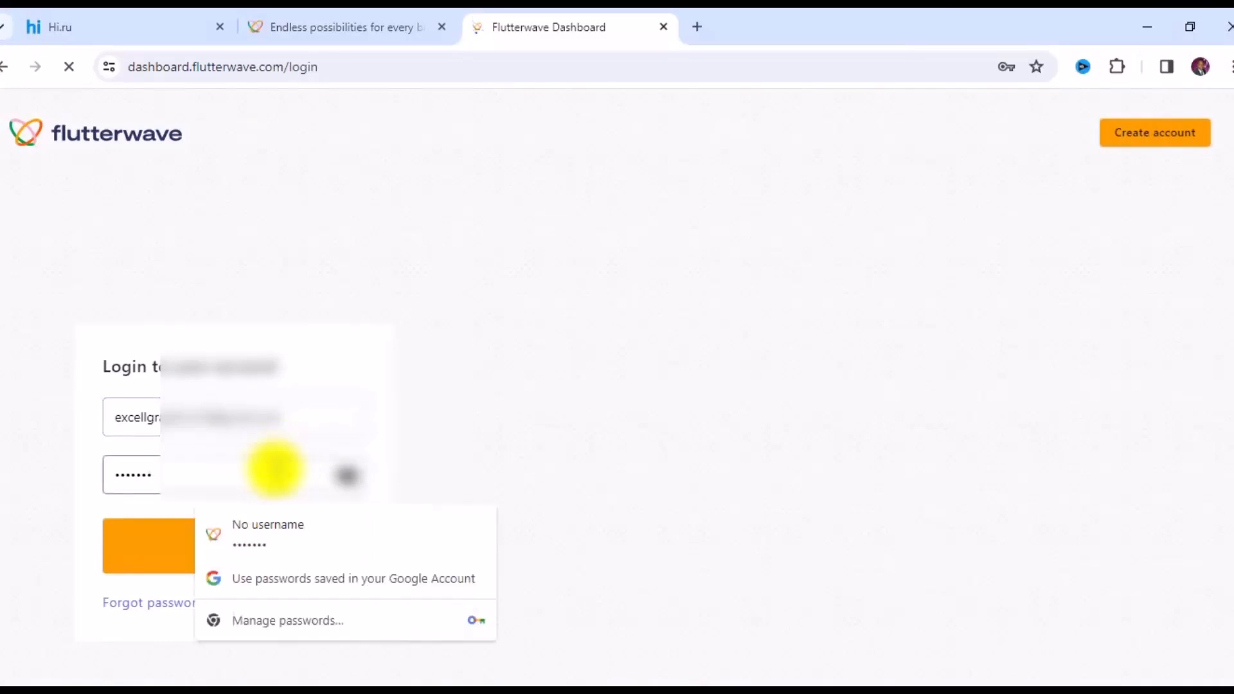
click(283, 553)
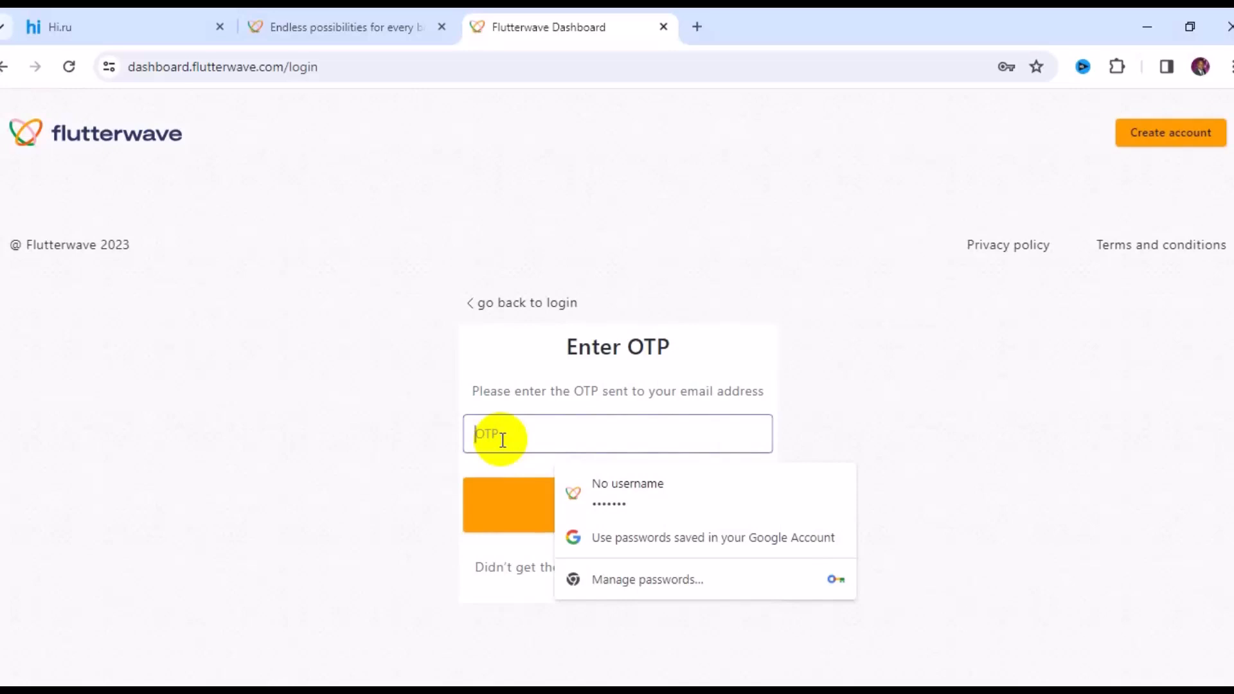
Paste the emailed one-time code, then choose to continue to the old dashboard
key(ctrl+v)
click(571, 502)
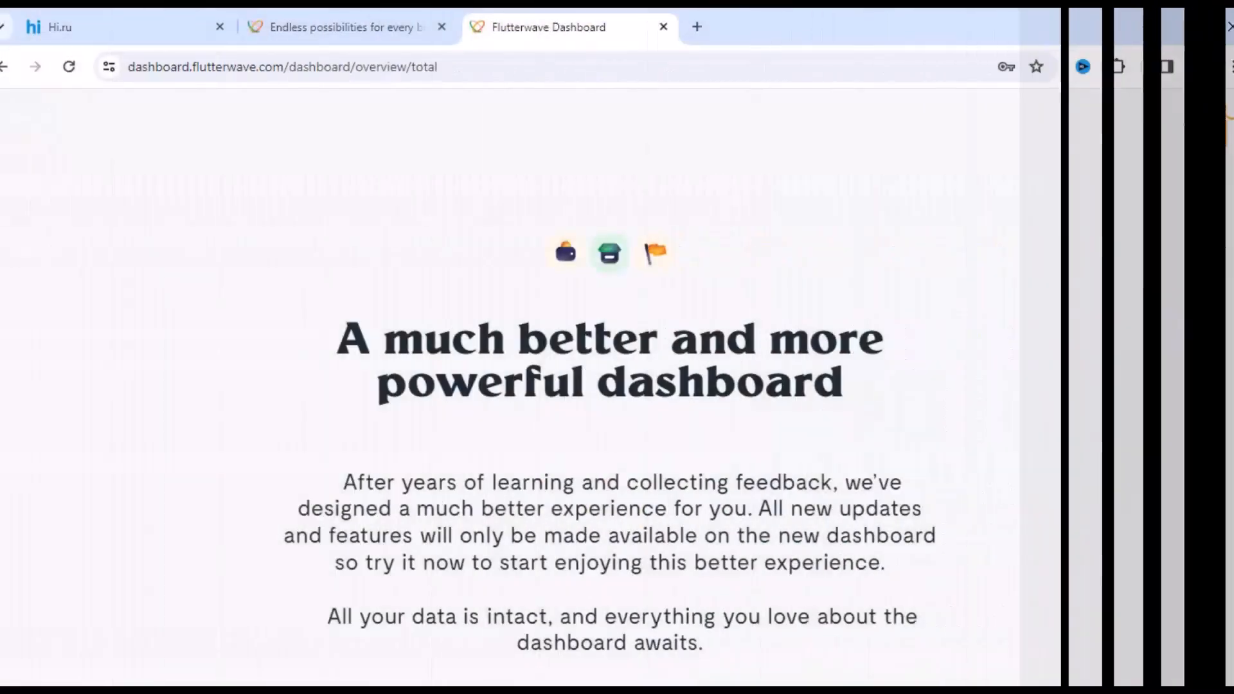
scroll(1224, 490, down, 4)
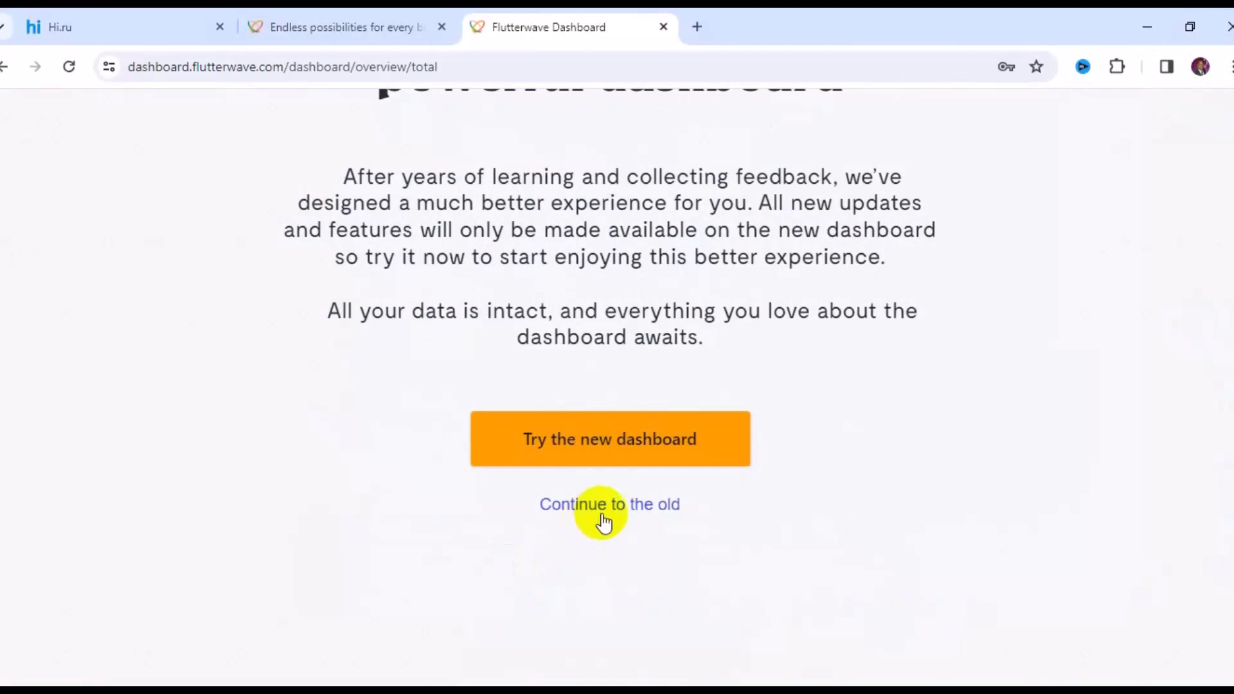
click(624, 513)
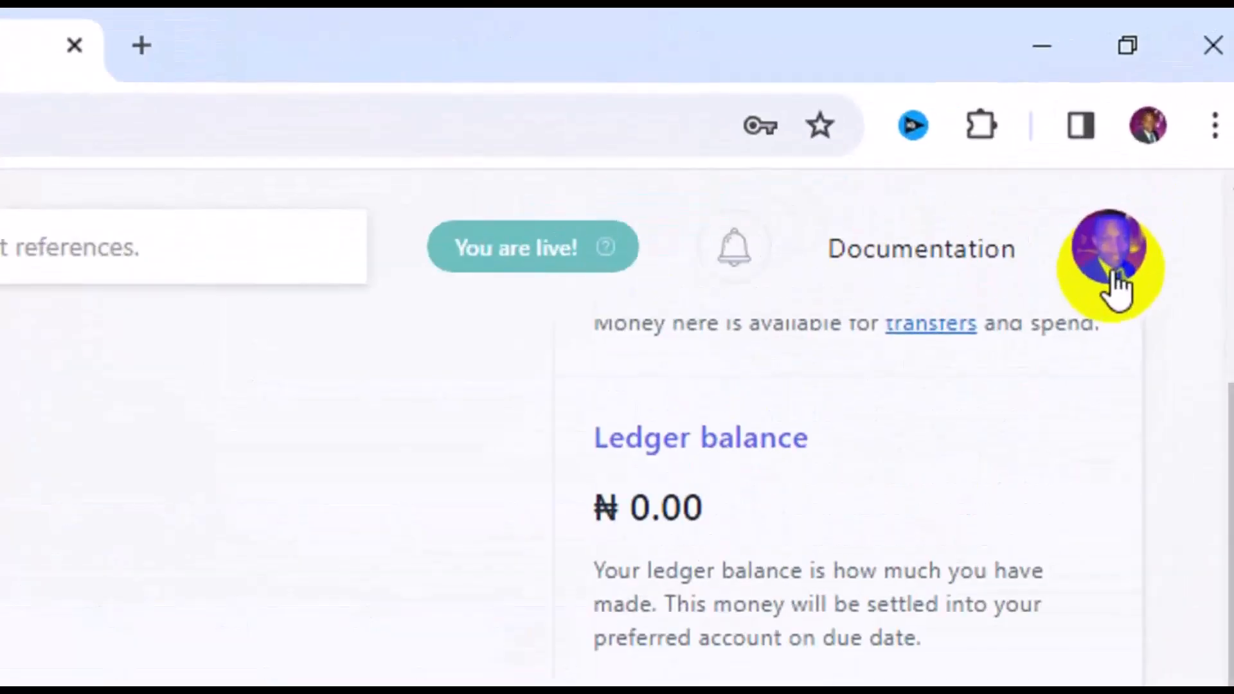
Go to Settings > Account Settings in the profile menu and scroll to the payment methods
click(1112, 282)
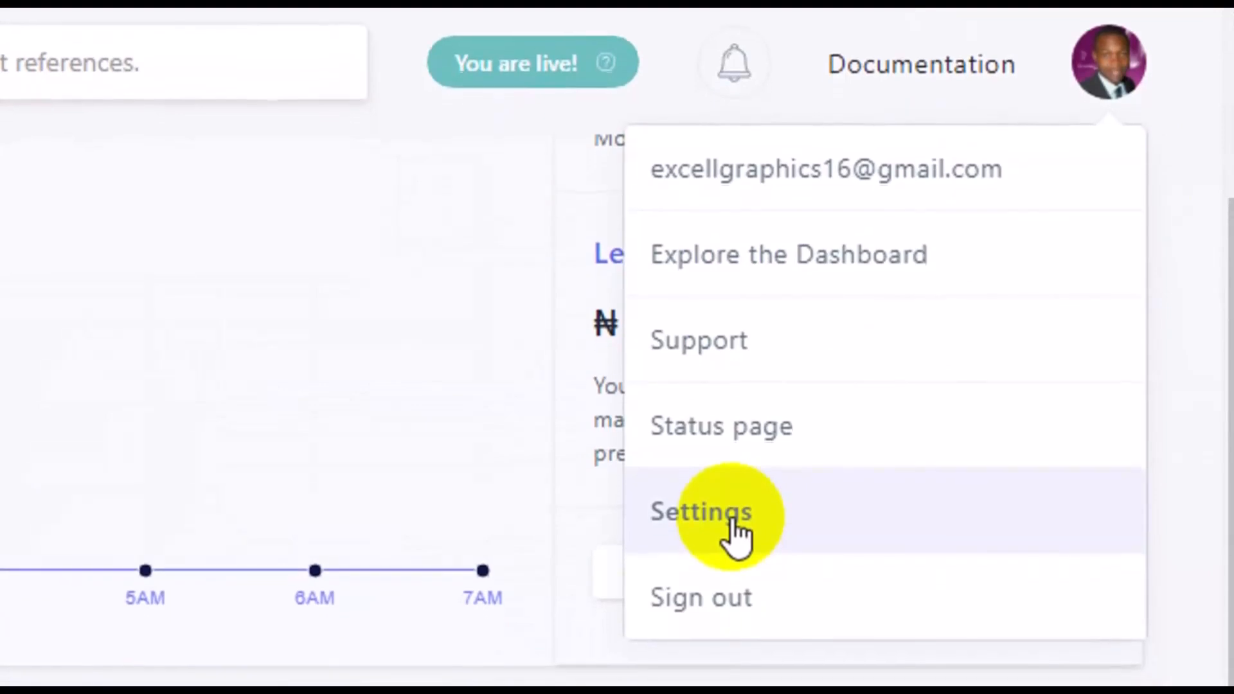
click(734, 531)
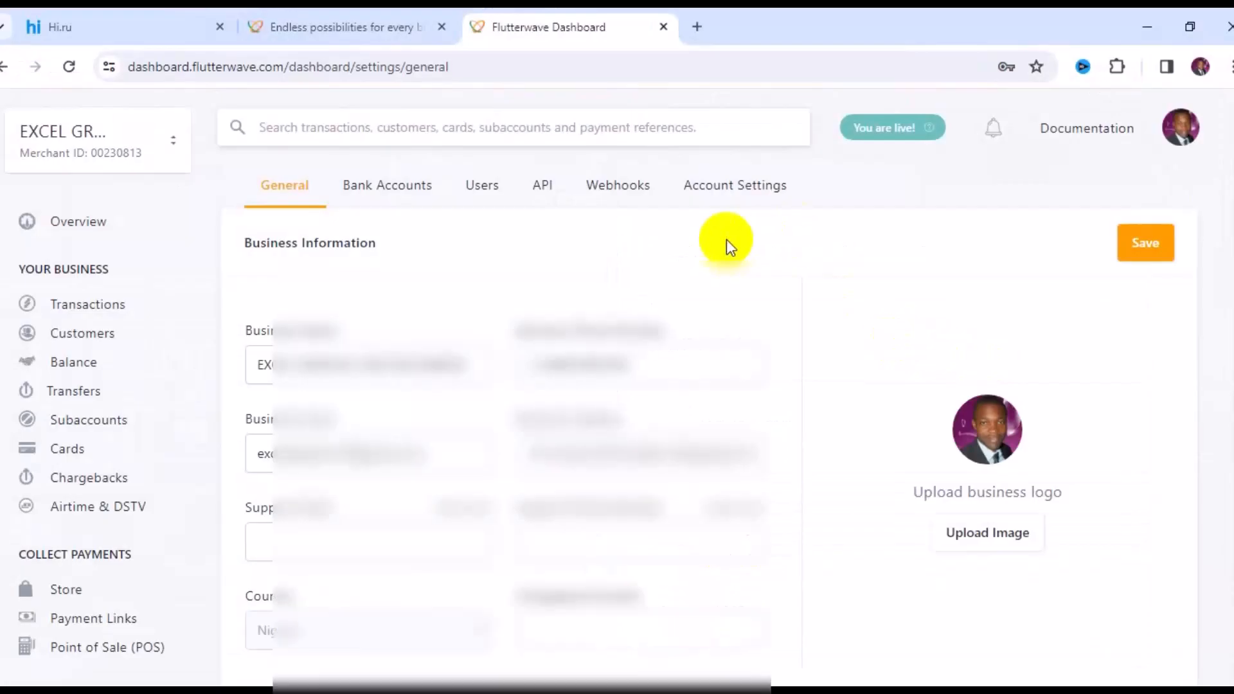
click(726, 196)
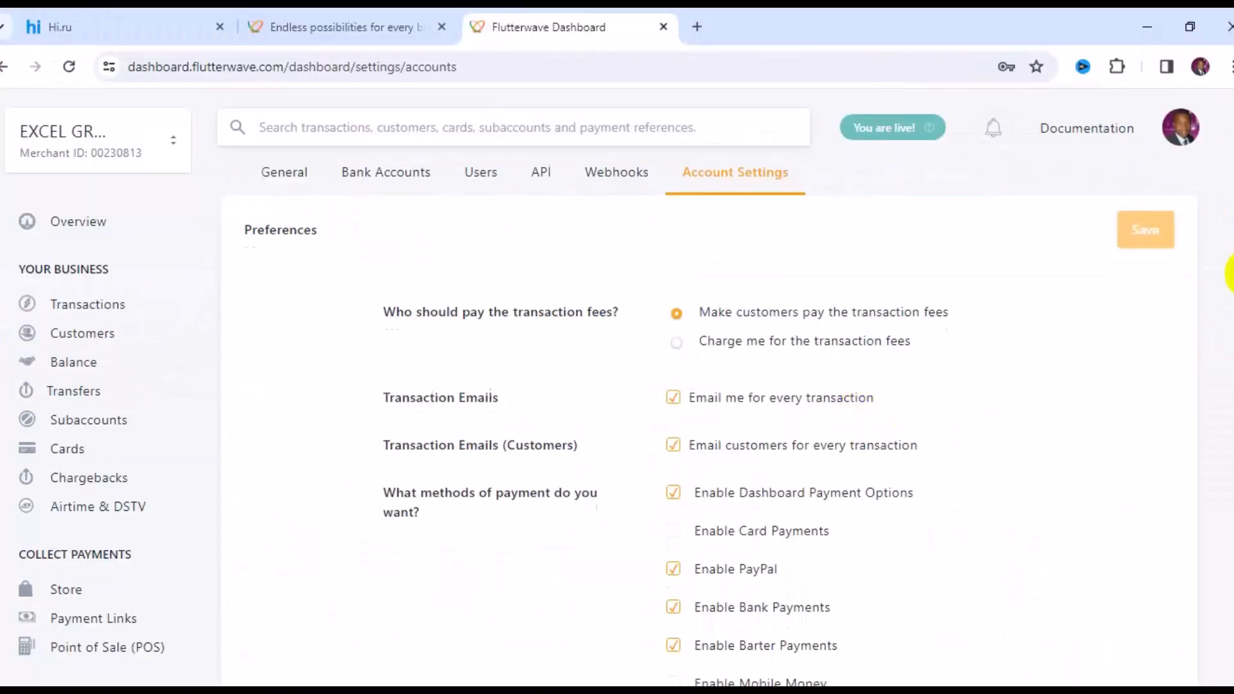
scroll(954, 495, down, 3)
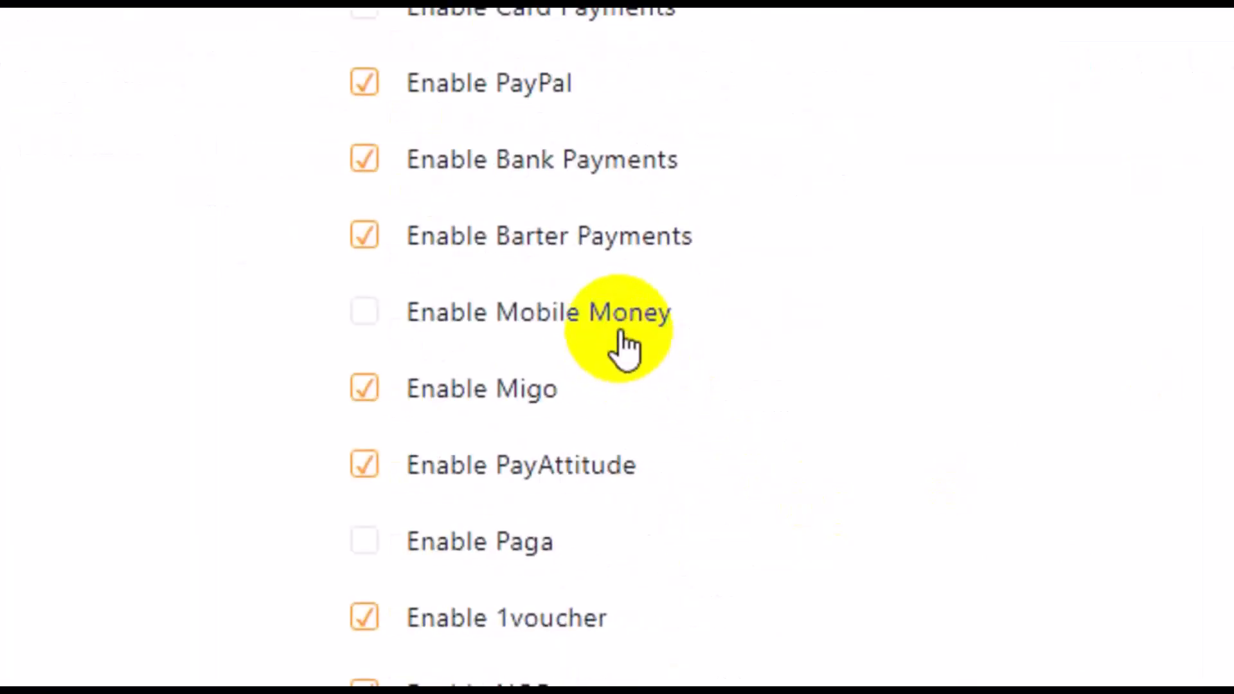
Tick Enable Mobile Money and check Ghana, Uganda and Zambia in its country list
click(620, 334)
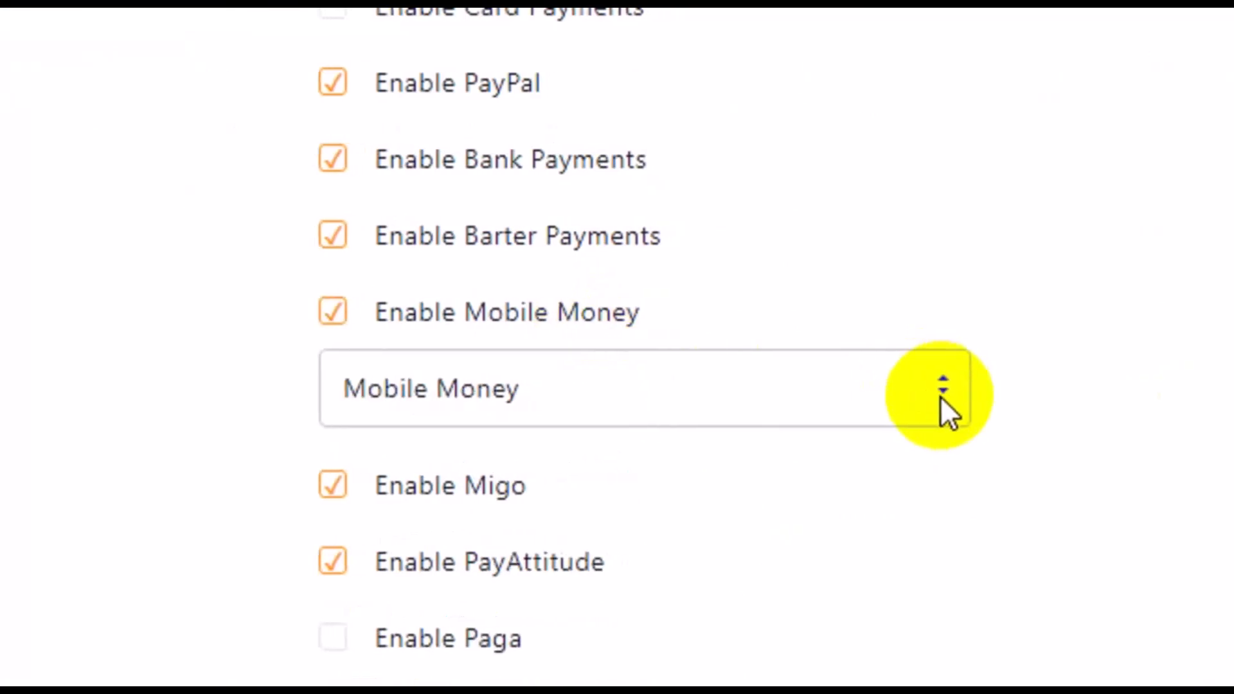
click(972, 399)
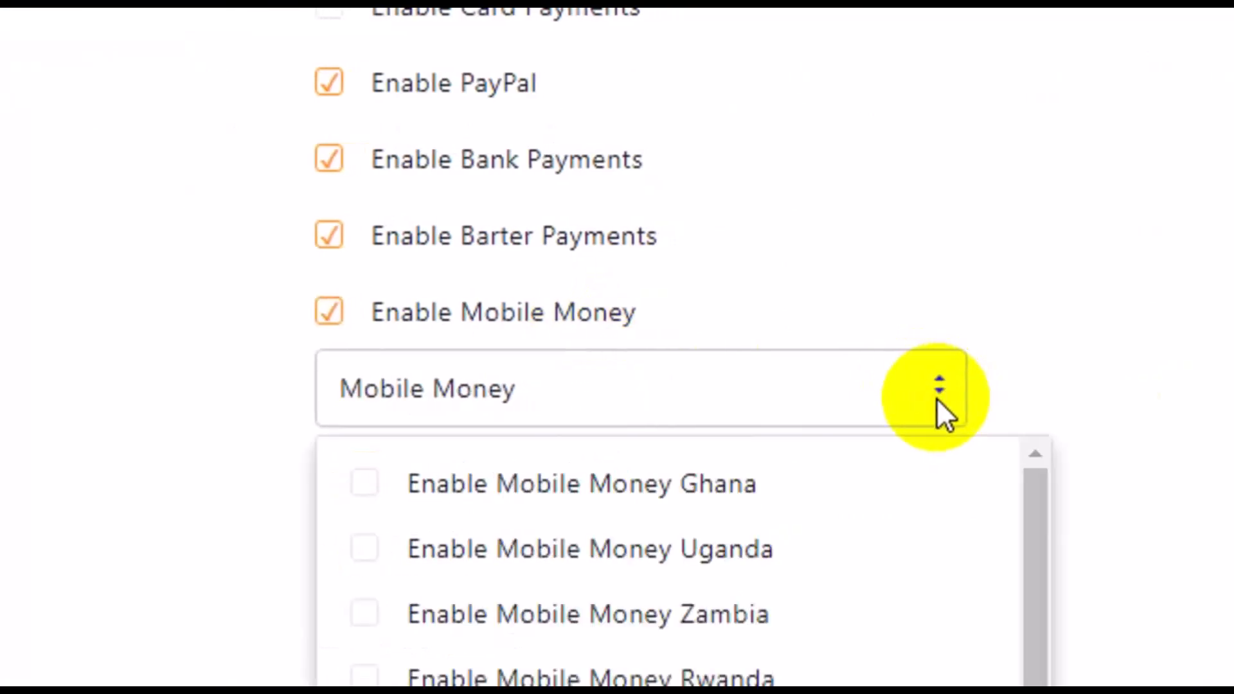
click(363, 489)
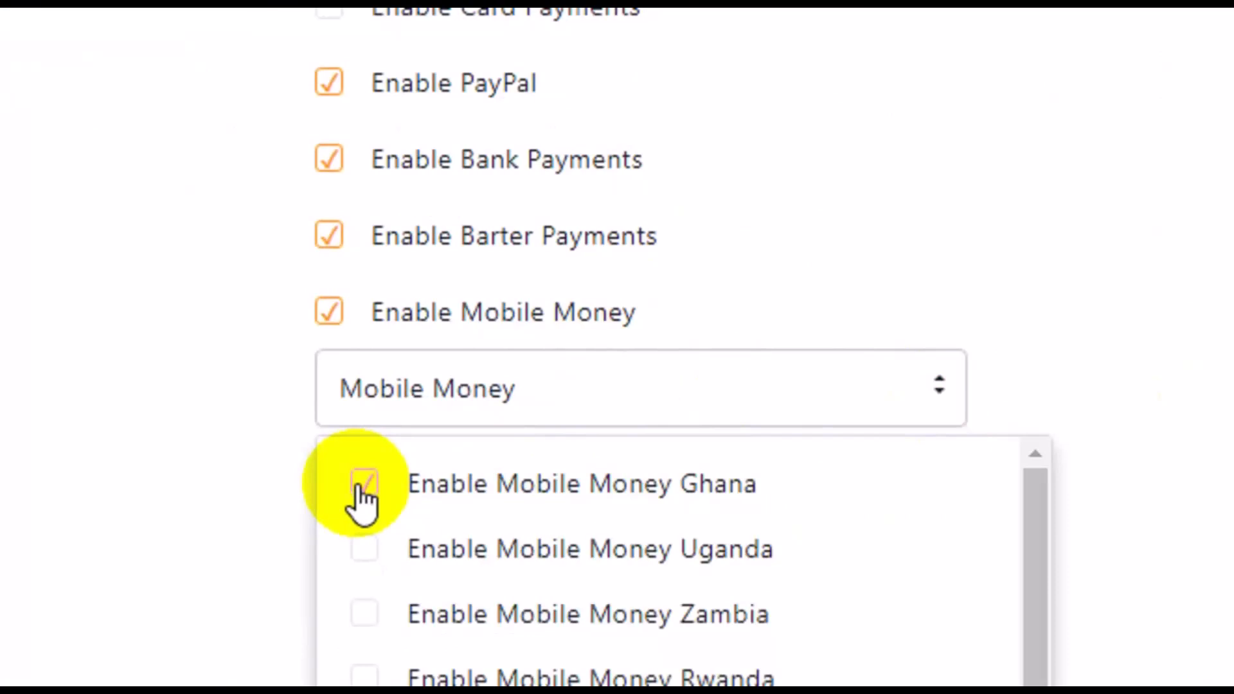
scroll(360, 549, down, 1)
click(363, 545)
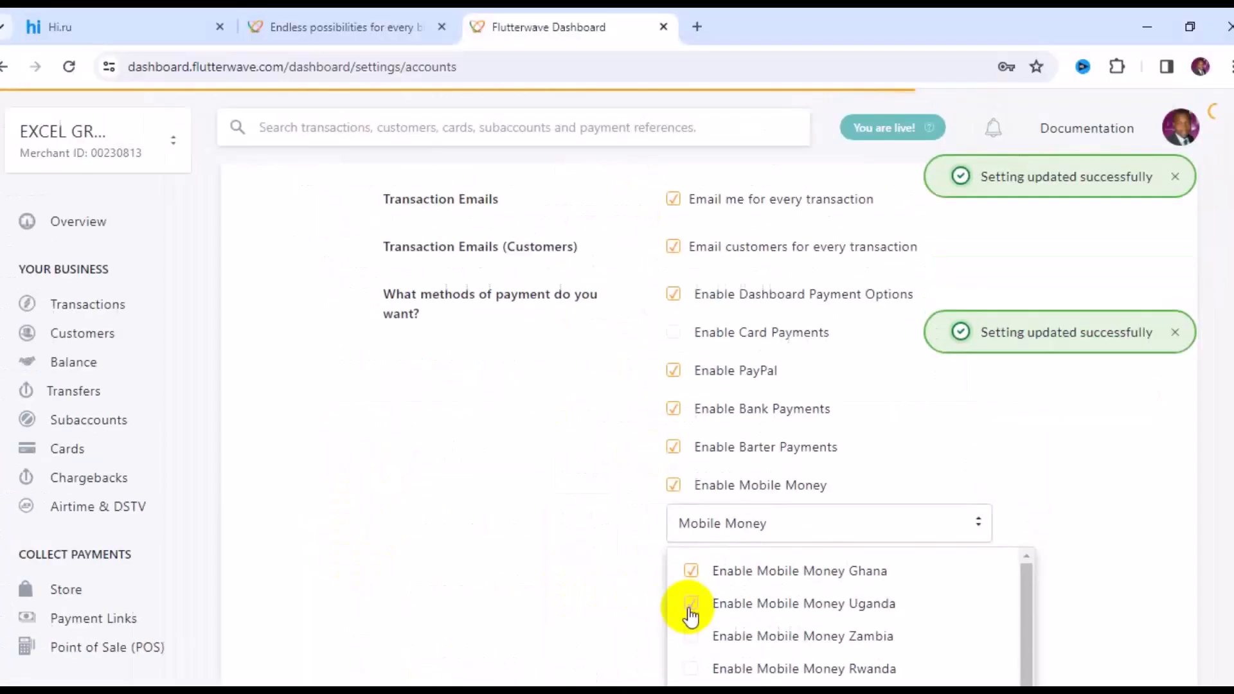
click(690, 637)
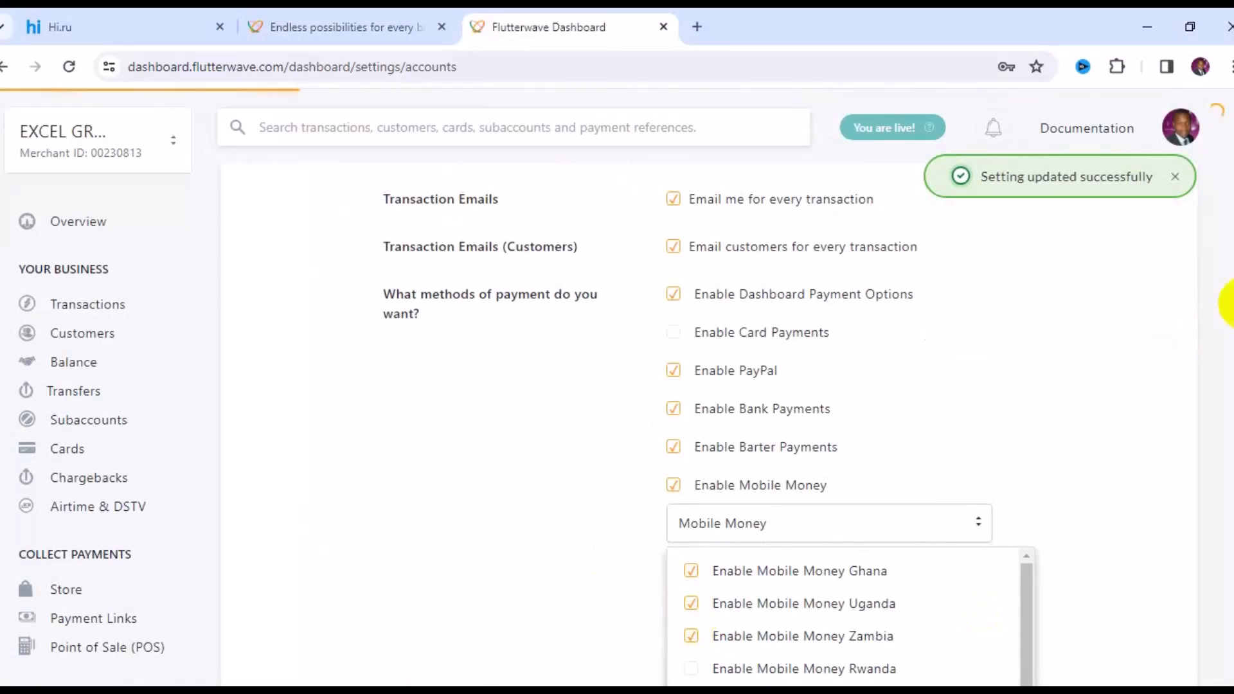
Check Rwanda, Francophone, Tanzania and Kenya, then confirm and close the country list
scroll(1226, 322, down, 4)
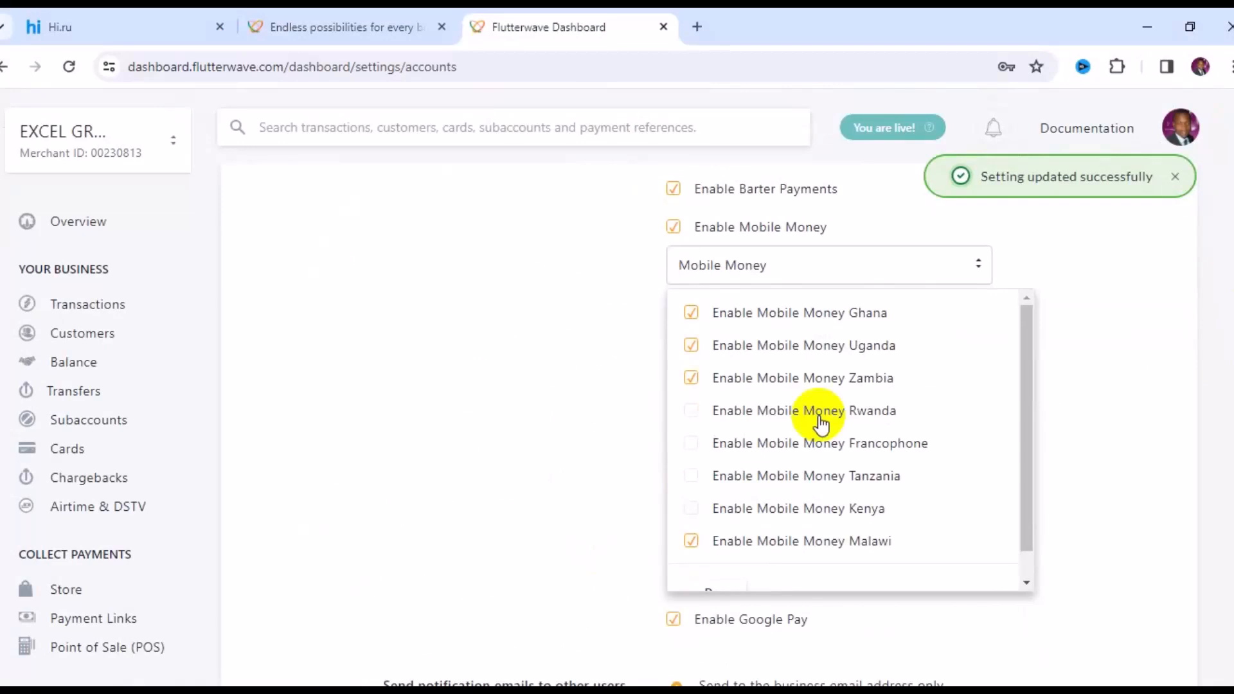
click(696, 415)
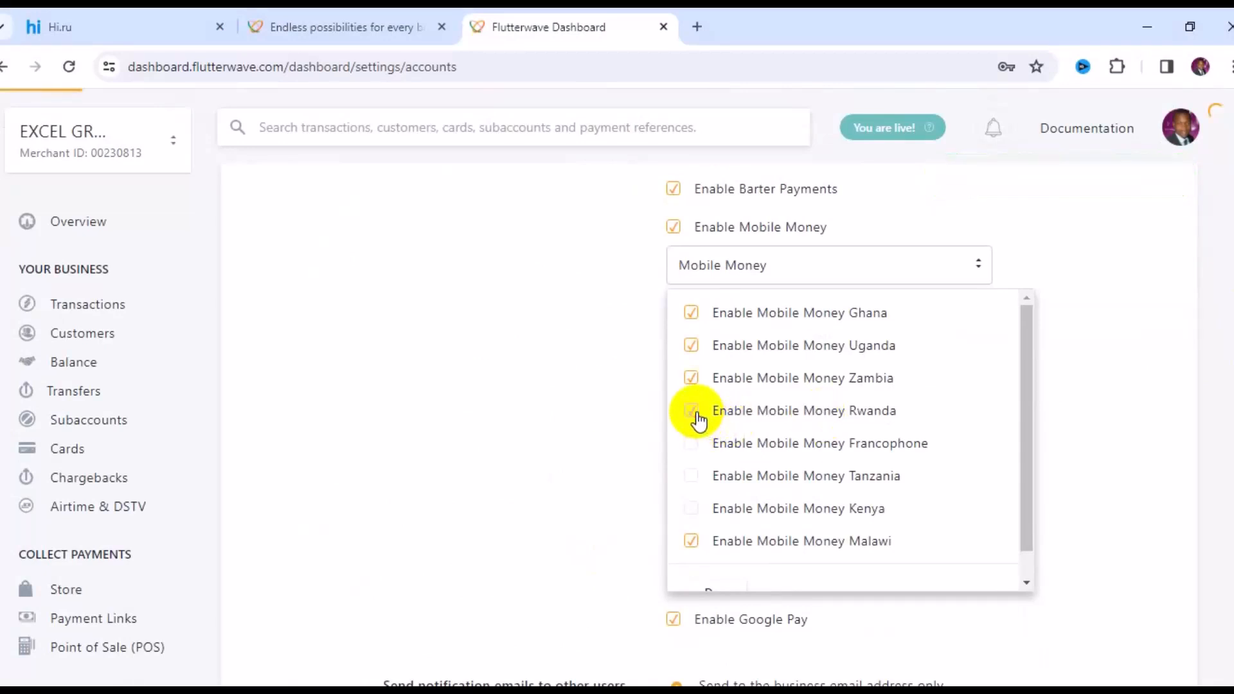
click(689, 449)
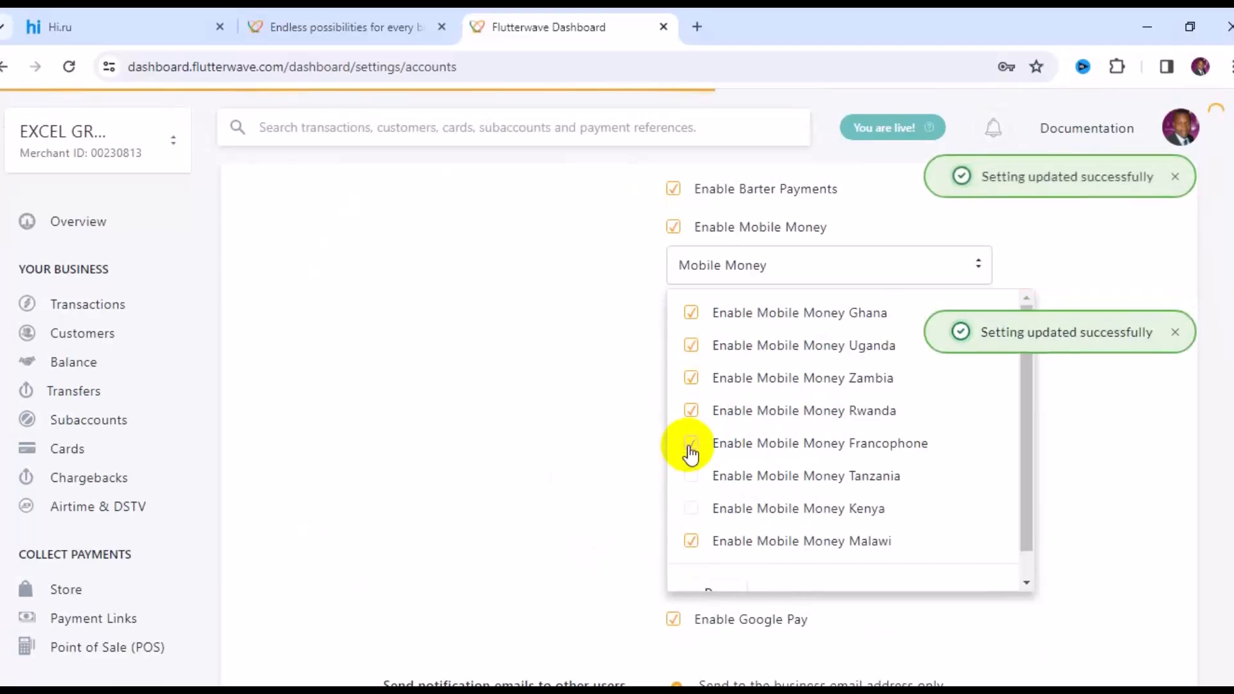
click(690, 482)
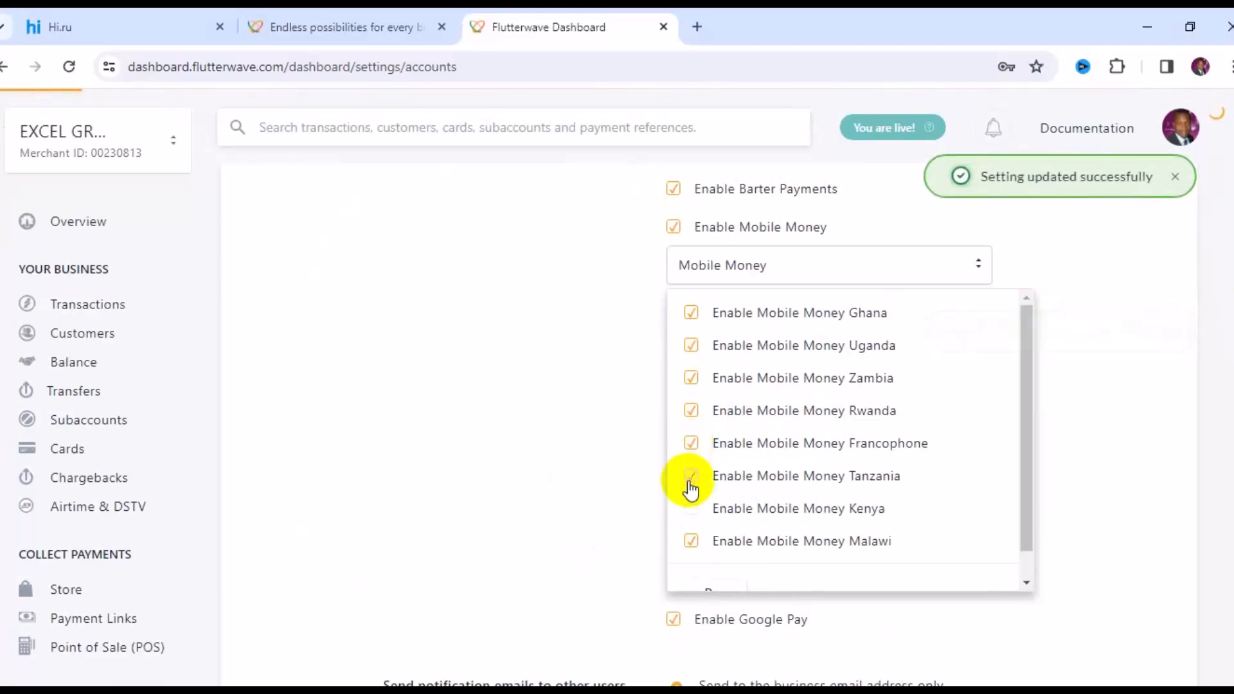
click(690, 514)
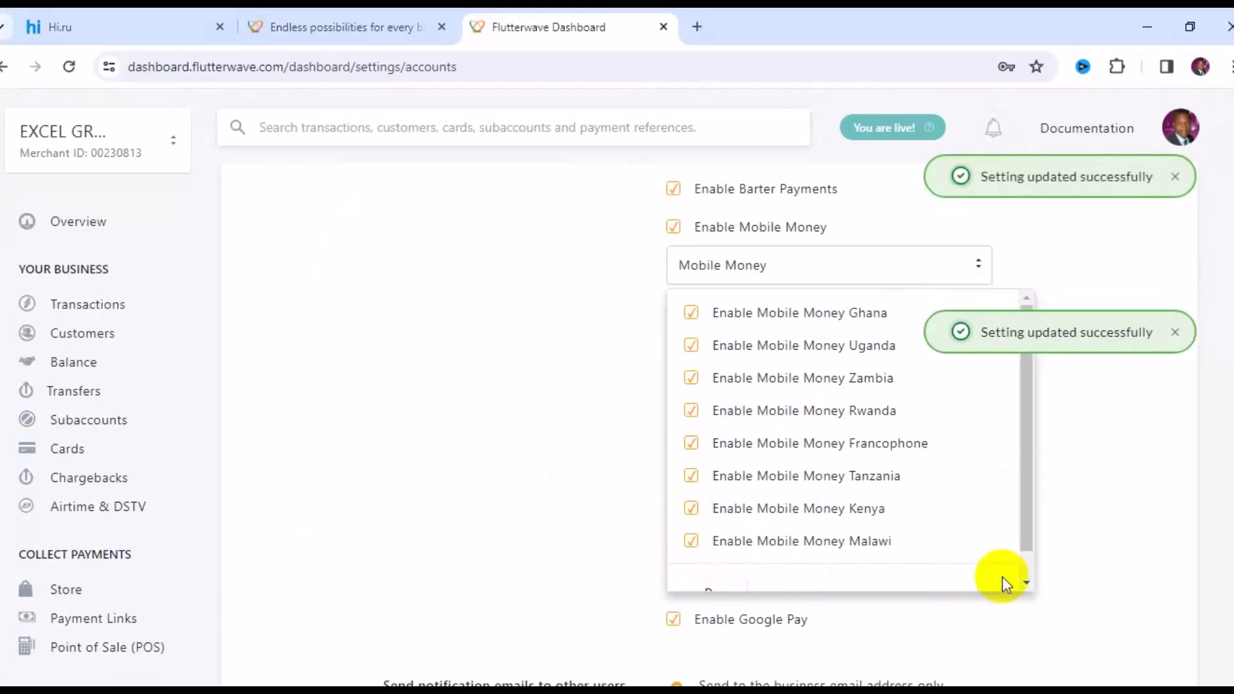
click(1031, 577)
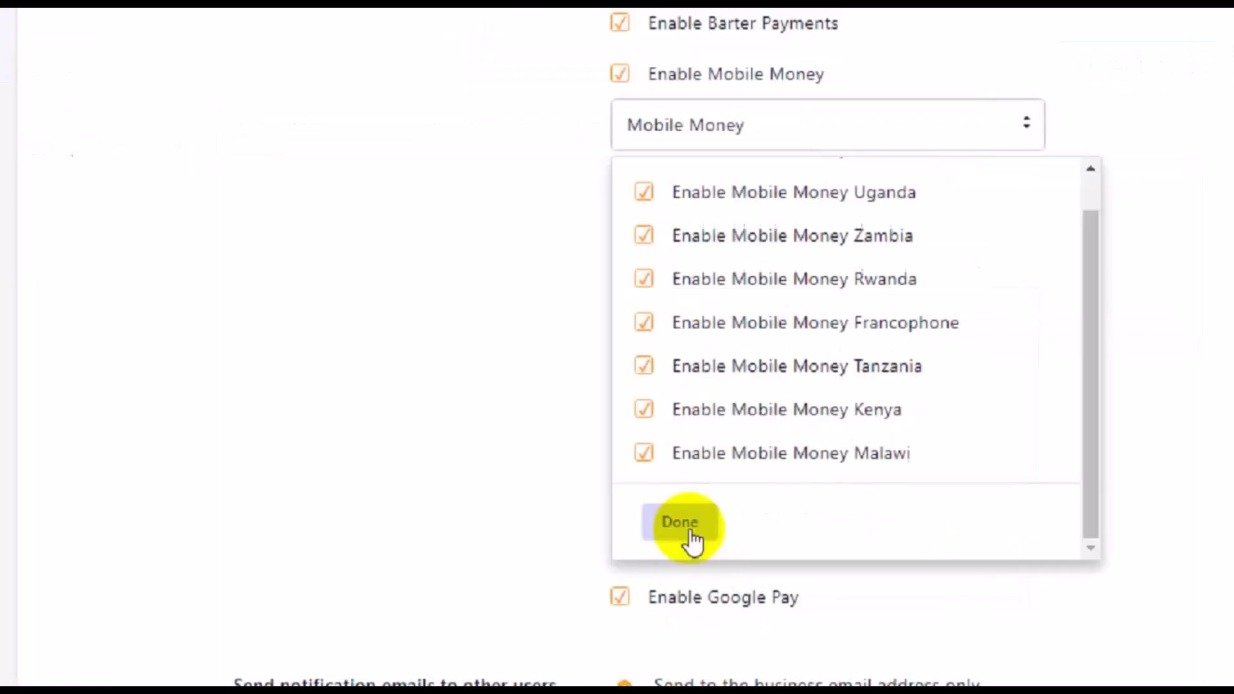
click(618, 451)
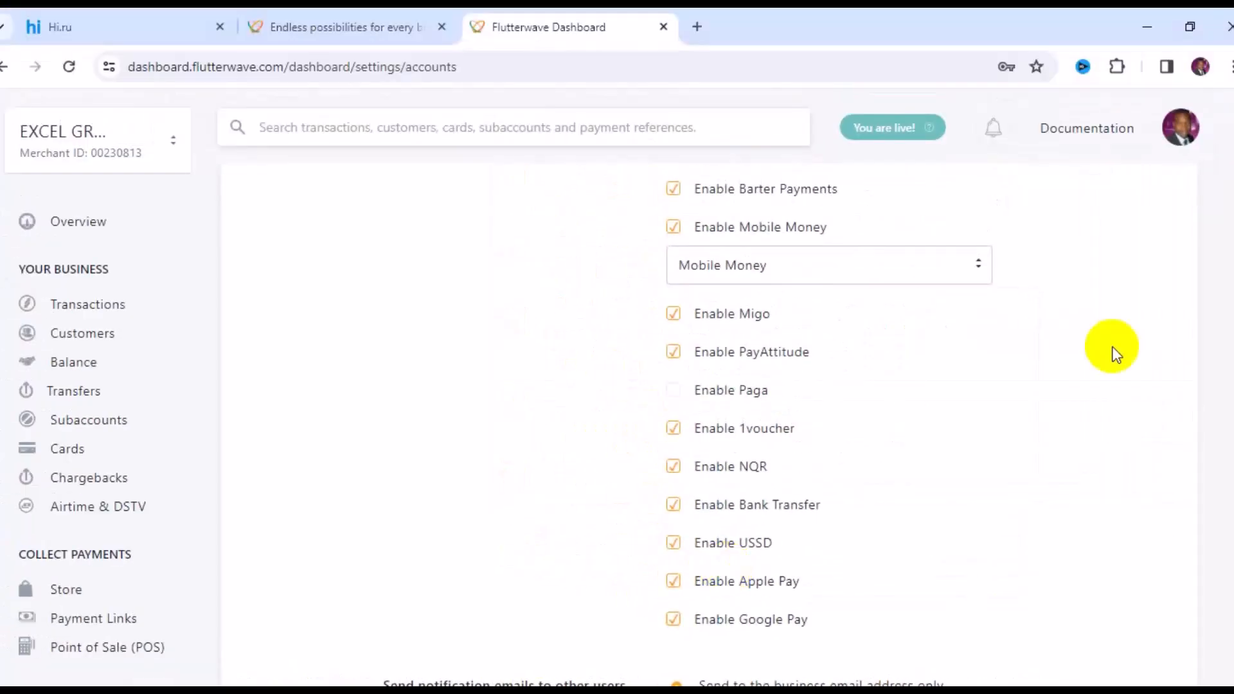
Verify Ghana, Uganda, Zambia, Rwanda, Francophone, Tanzania, Kenya and Malawi are all ticked in the Mobile Money list
click(979, 266)
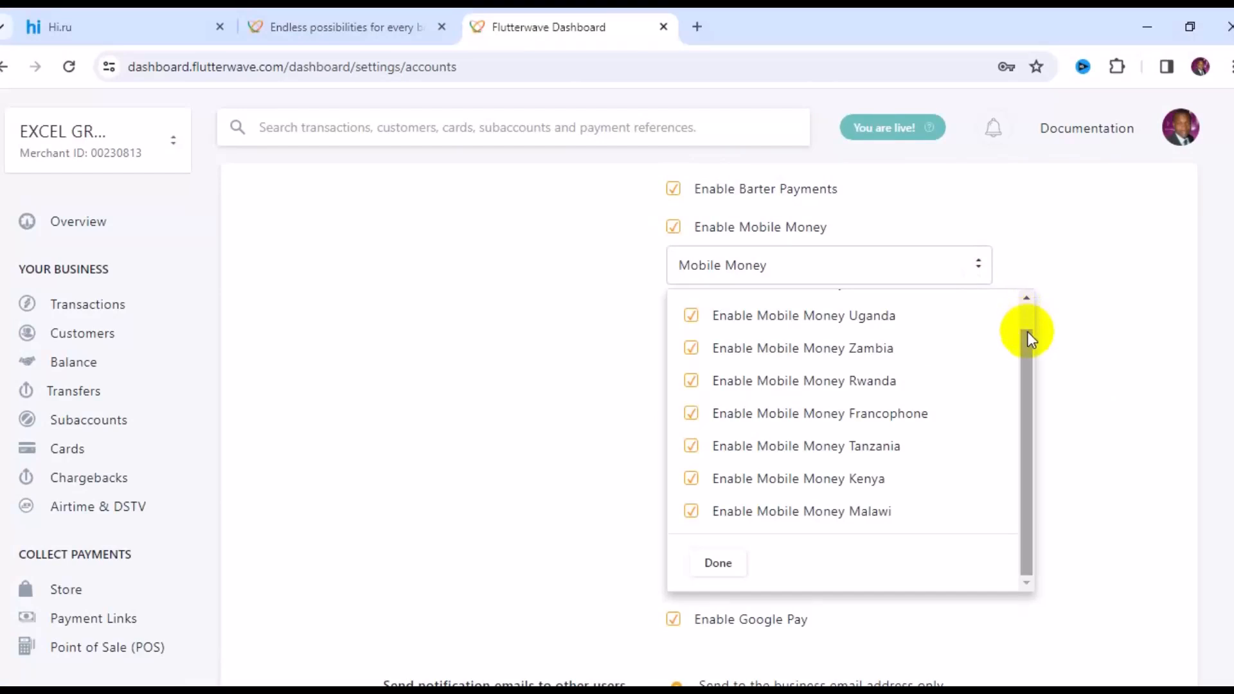
click(1099, 297)
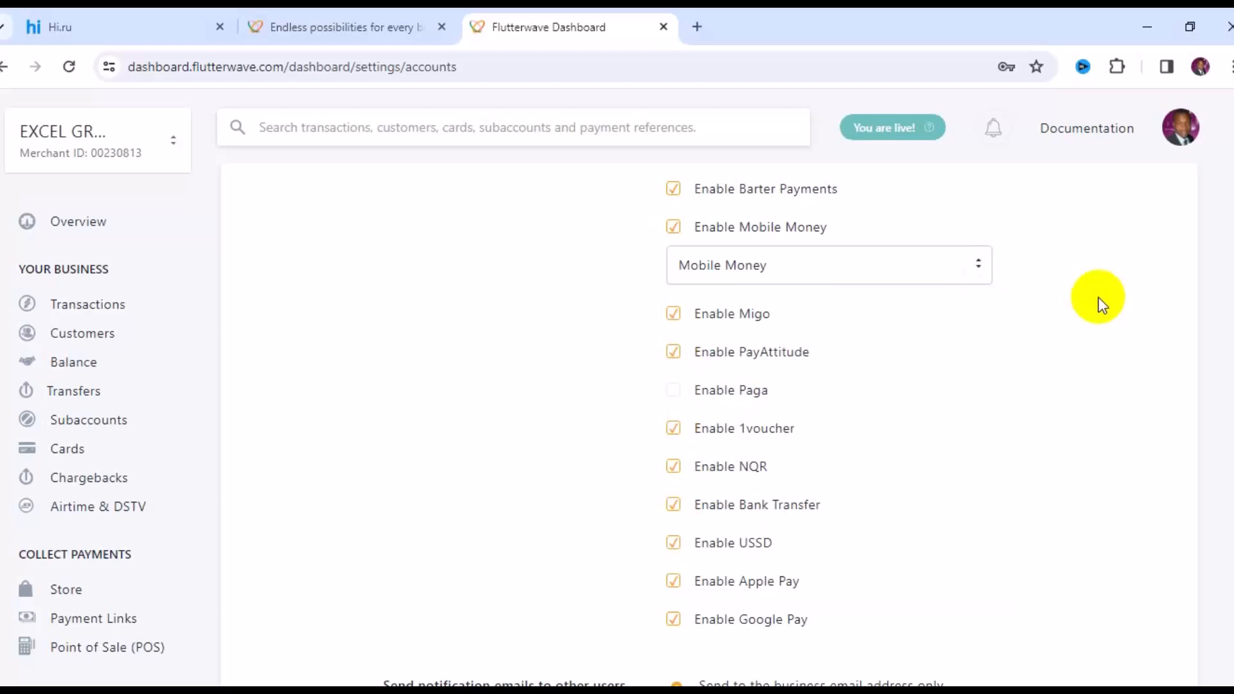
click(978, 268)
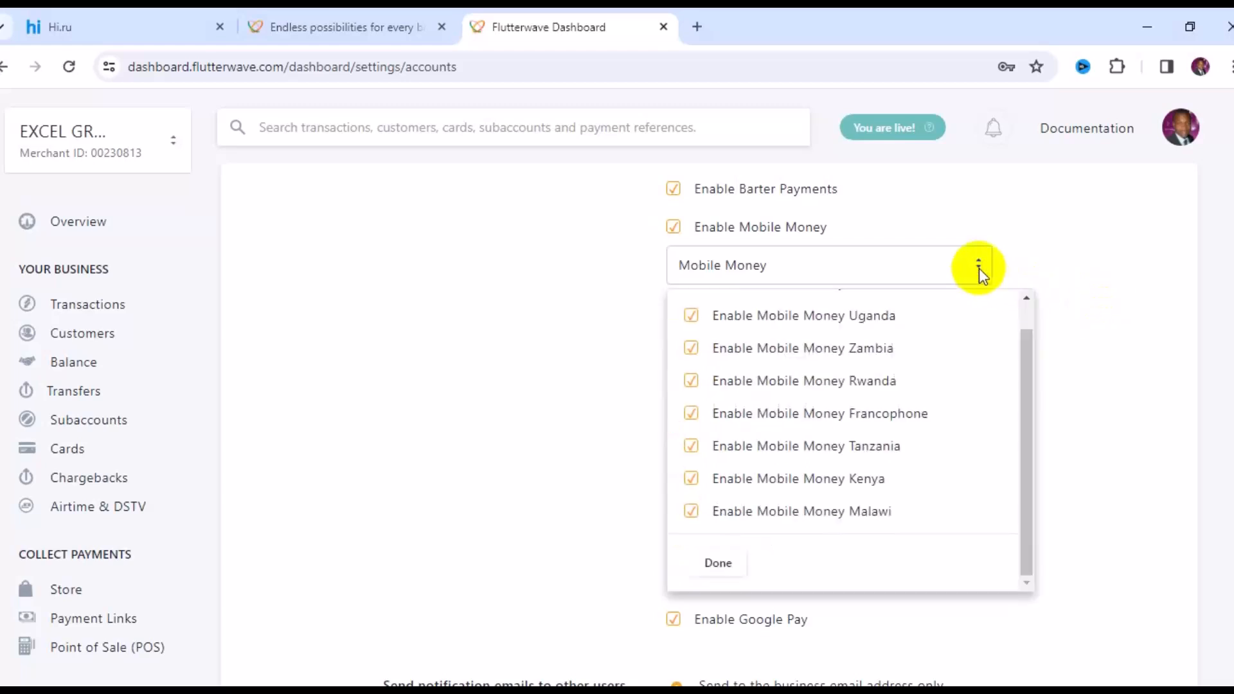
scroll(1026, 311, up, 1)
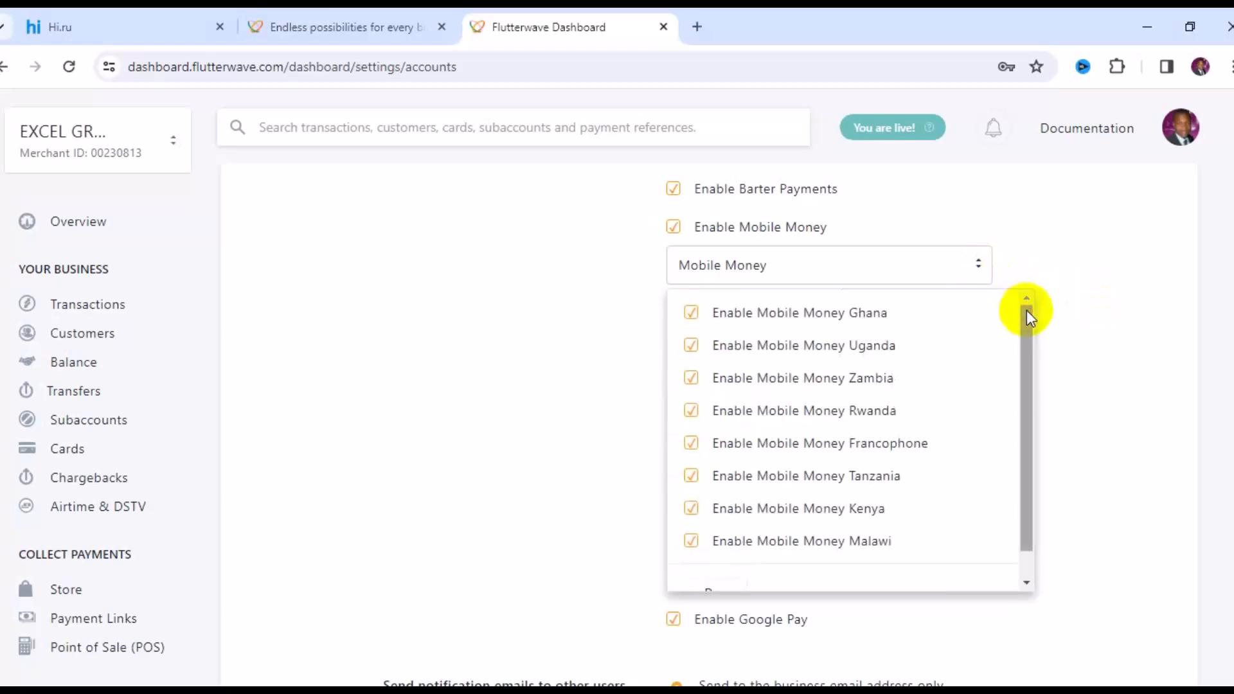